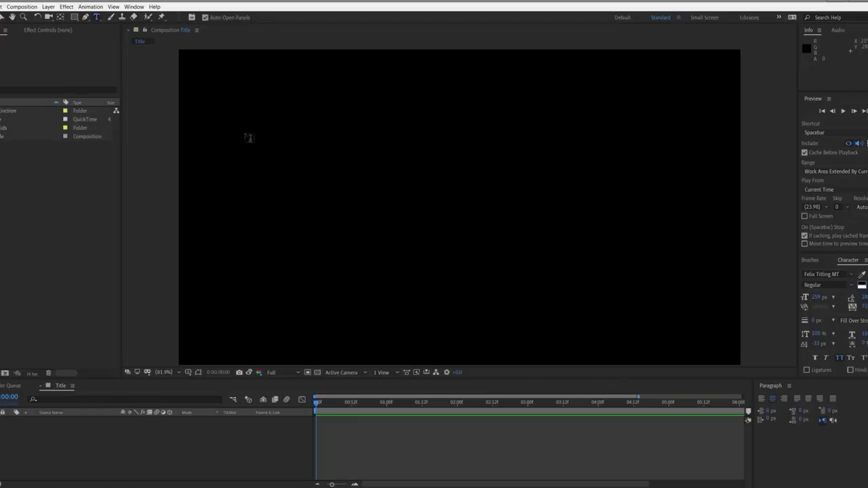
Step: Type the FANTASTIC NERDS title in a text box, with NERDS much larger
left_click_drag(234, 134, 690, 303)
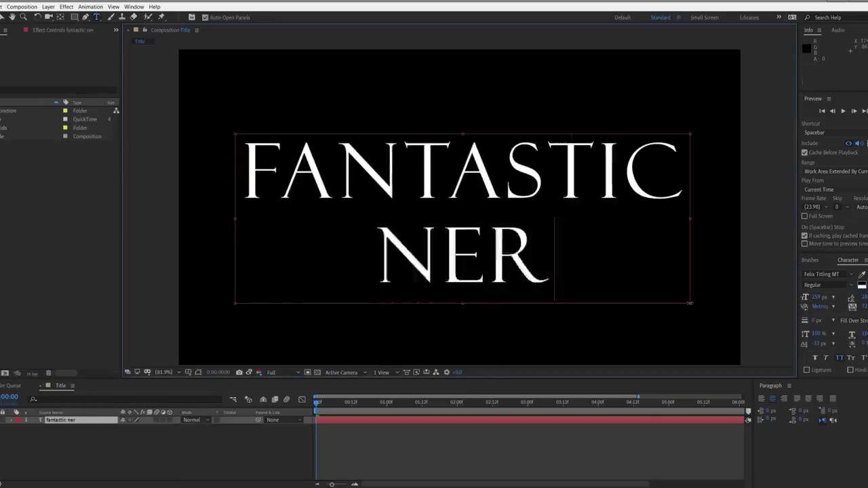
mouse_move(816, 298)
left_mouse_down()
mouse_move(830, 299)
mouse_move(820, 299)
left_mouse_up()
left_click(434, 388)
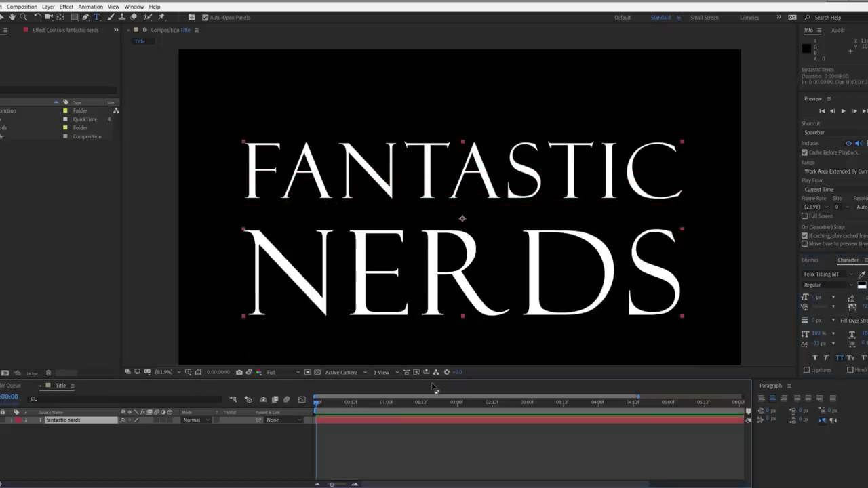
Step: Add a new solid layer and set its colour
left_click(48, 6)
left_click(217, 25)
left_click(179, 286)
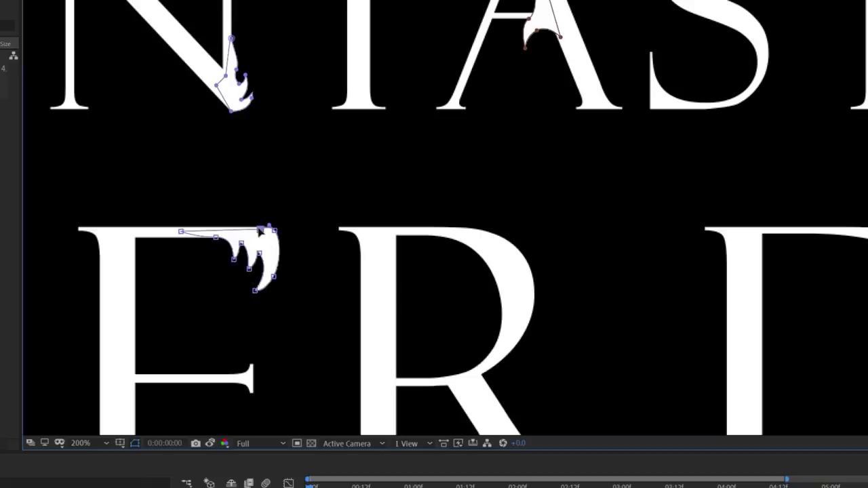
left_click_drag(260, 232, 456, 111)
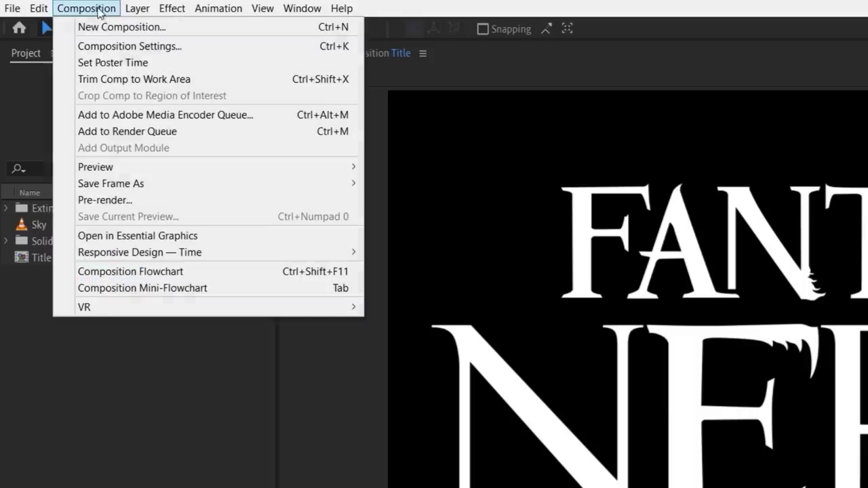
Step: Queue the current frame as a PNG Sequence with RGB + Alpha channels
left_click(370, 185)
left_click(204, 448)
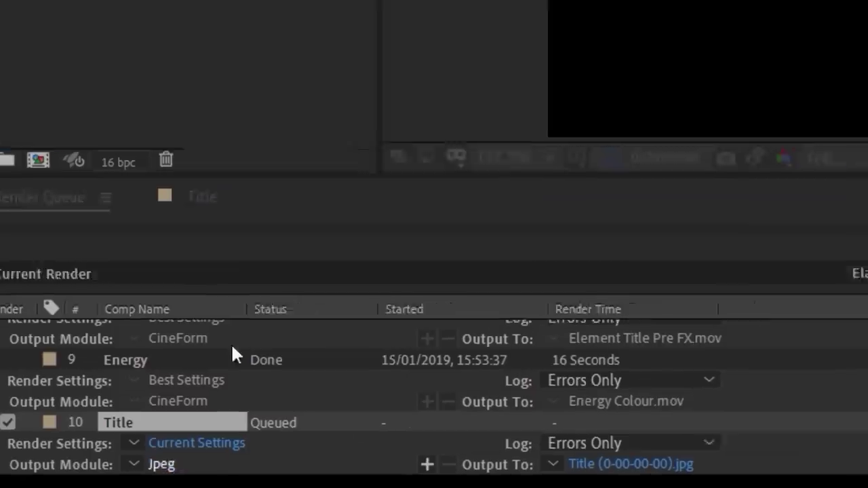
left_click(336, 99)
left_click(348, 252)
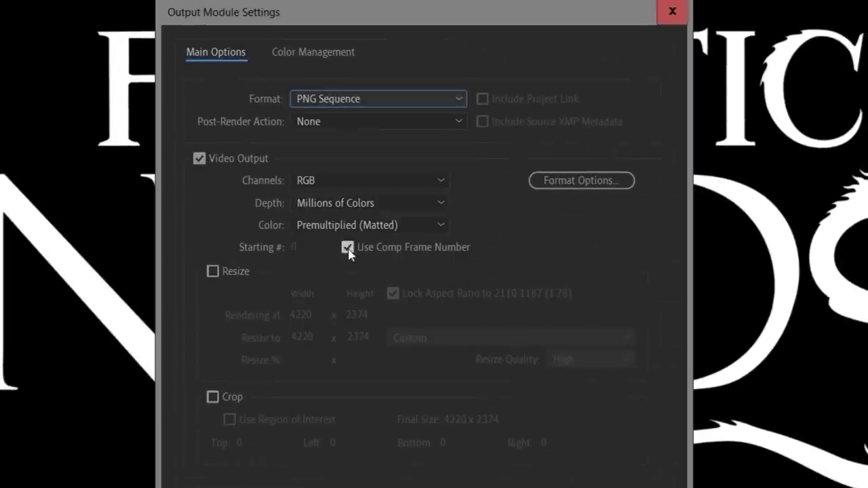
left_click(332, 180)
left_click(329, 237)
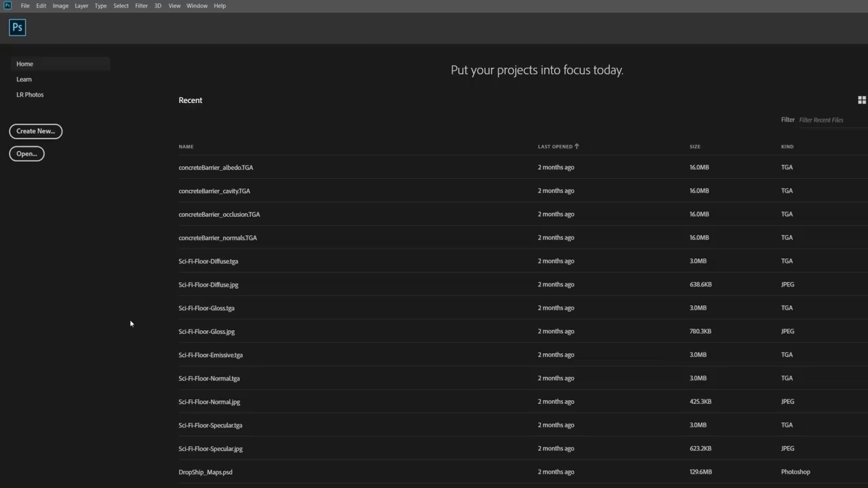
Step: Open Title.png and extrude its title layer into 3D
left_click(27, 154)
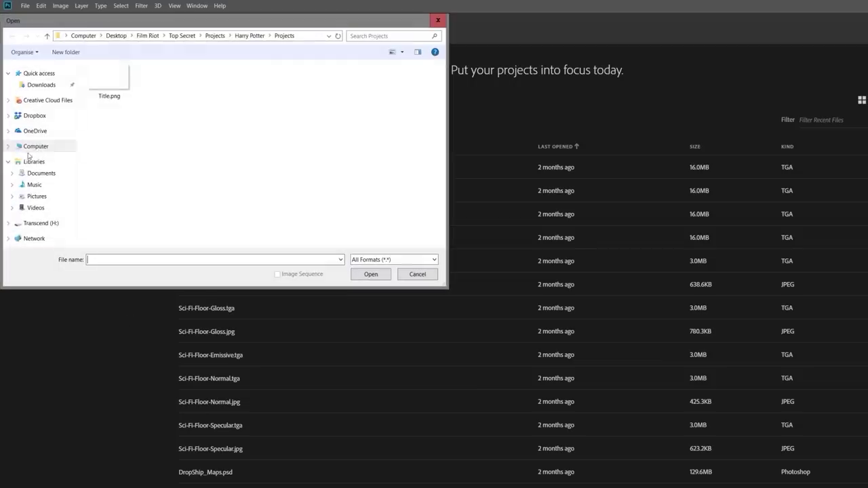
double_click(108, 84)
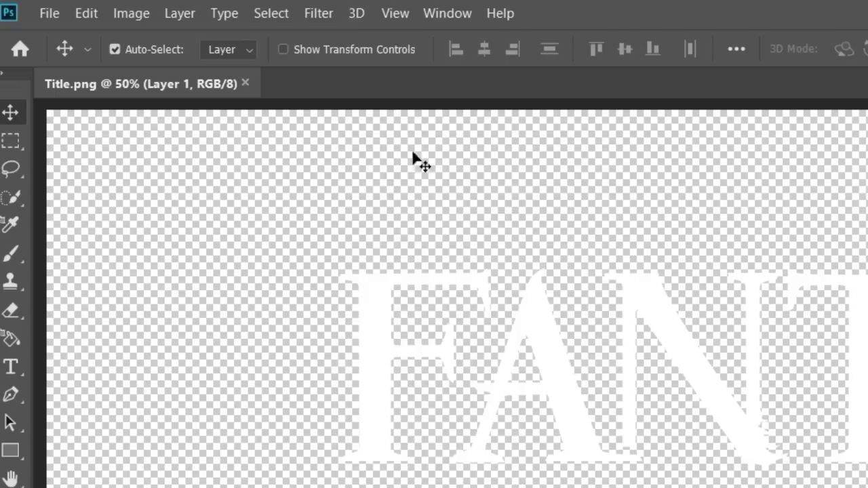
left_click(158, 0)
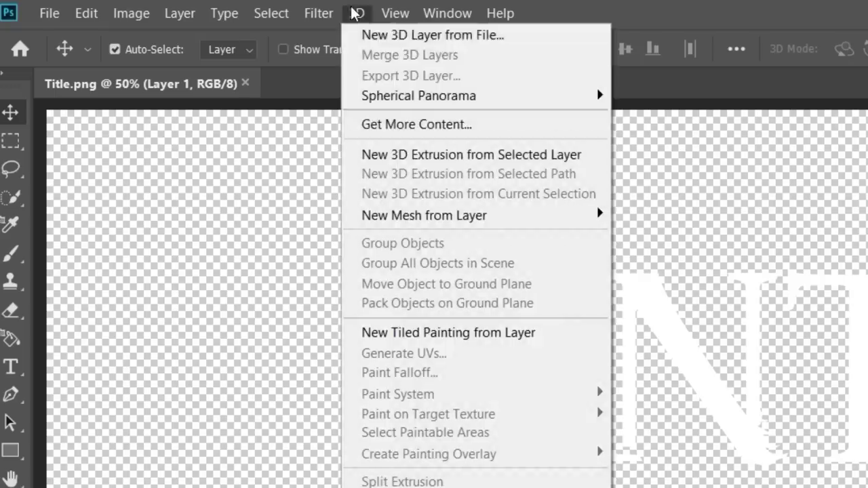
left_click(441, 153)
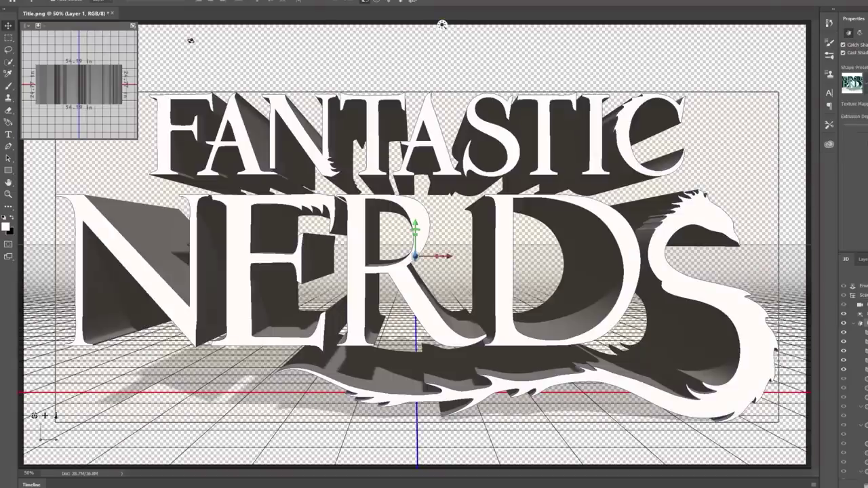
Step: Restore the straight-on front view of the 3D title and select its mesh
left_click_drag(242, 54, 263, 60)
key("ctrl+z")
left_click(382, 232)
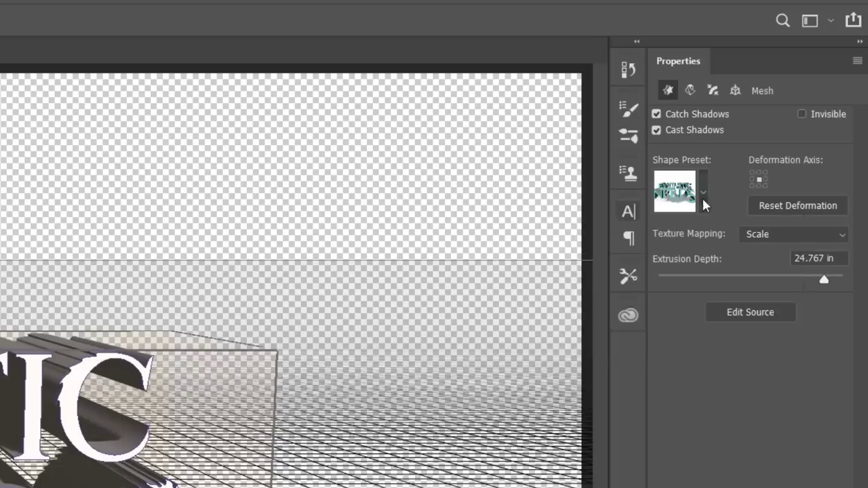
left_click(703, 197)
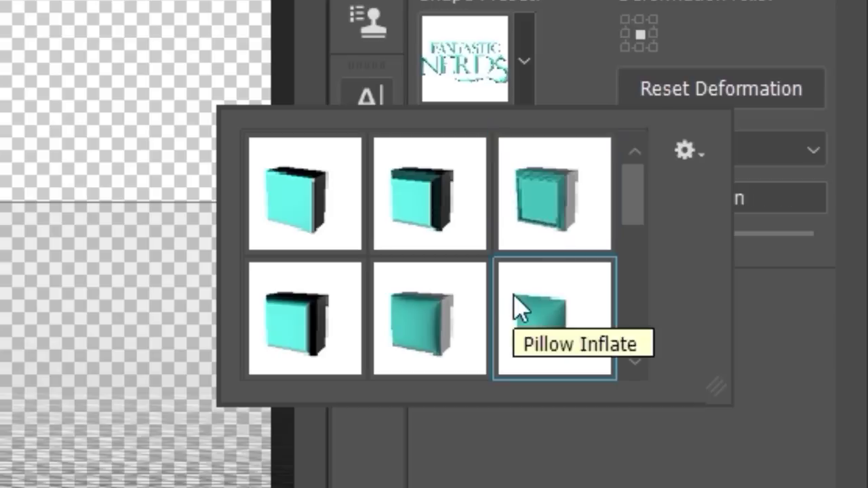
Step: Apply the Pillow Inflate preset with a 60° inflate angle, Front sides only, and 45% bevel width
left_click(520, 309)
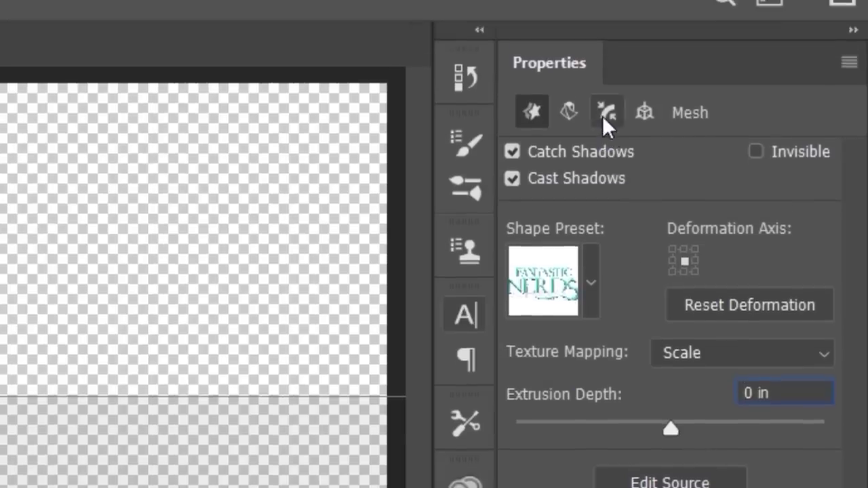
left_click(602, 165)
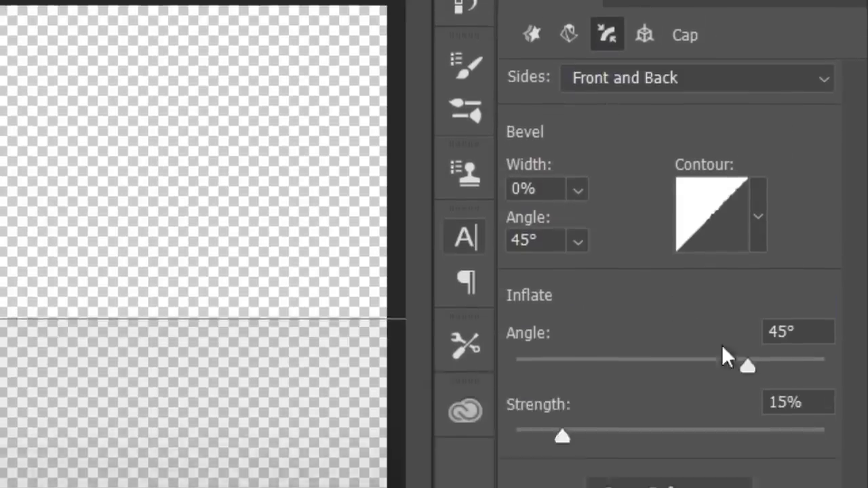
left_click_drag(748, 486, 775, 486)
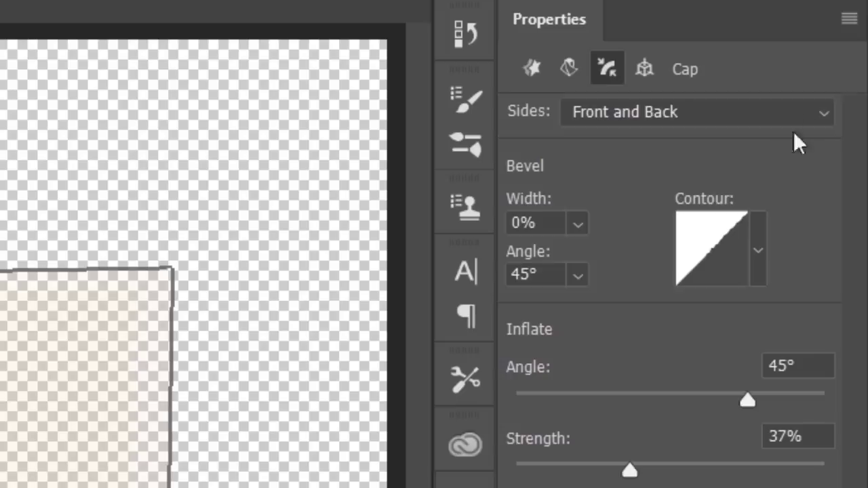
left_click(790, 132)
left_click(781, 135)
left_click_drag(578, 223, 646, 260)
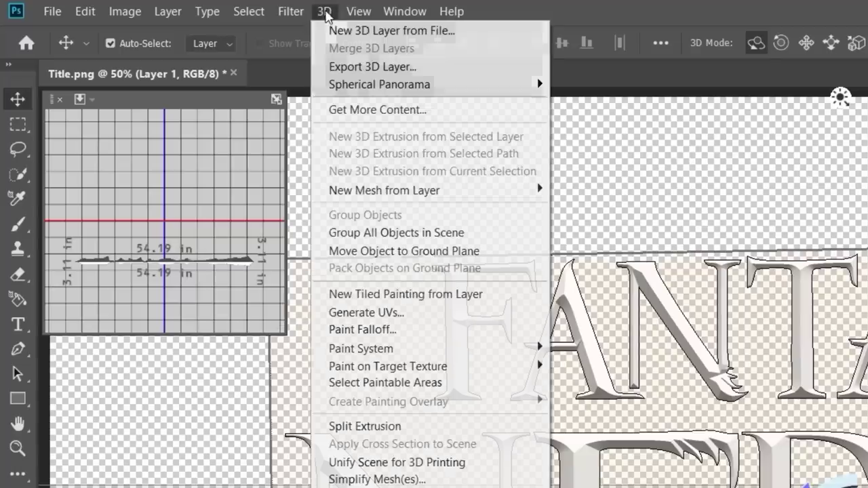
Step: Export the 3D layer in Wavefront|OBJ format, saving it as Title.obj
left_click(352, 66)
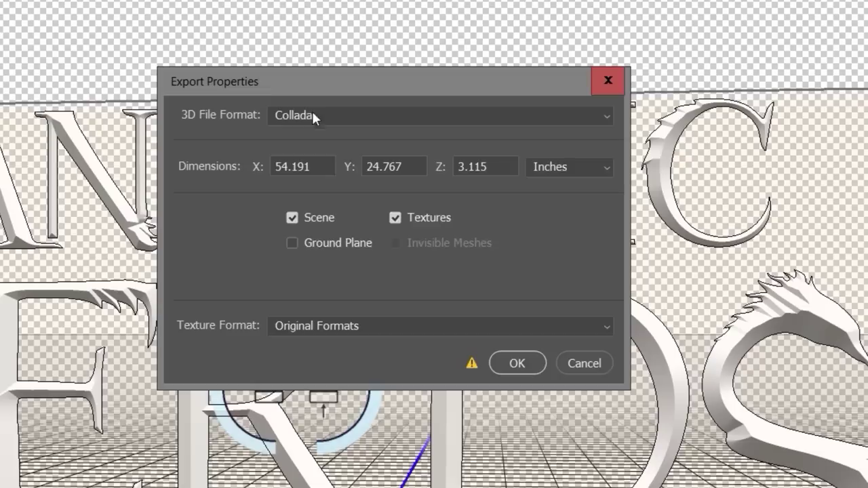
left_click(312, 115)
left_click(310, 252)
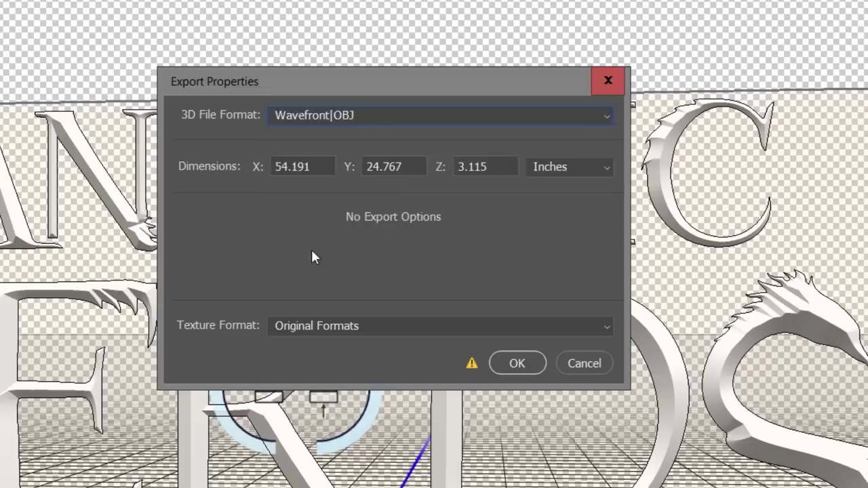
left_click(516, 363)
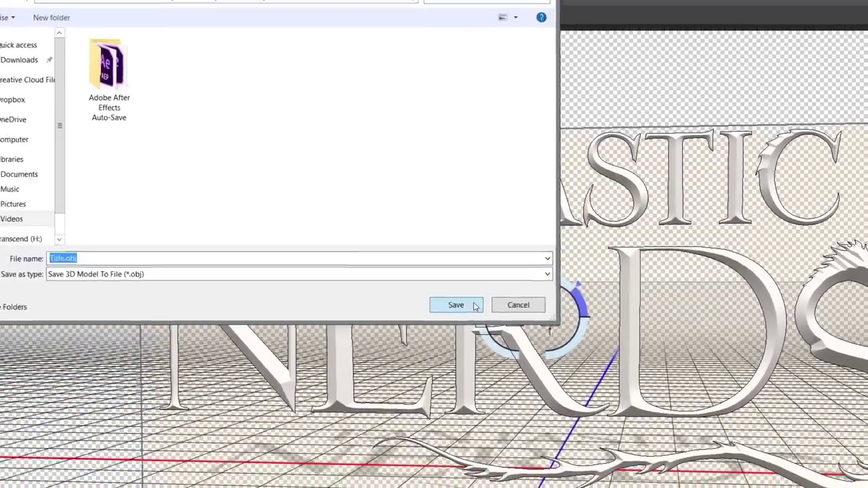
left_click(468, 304)
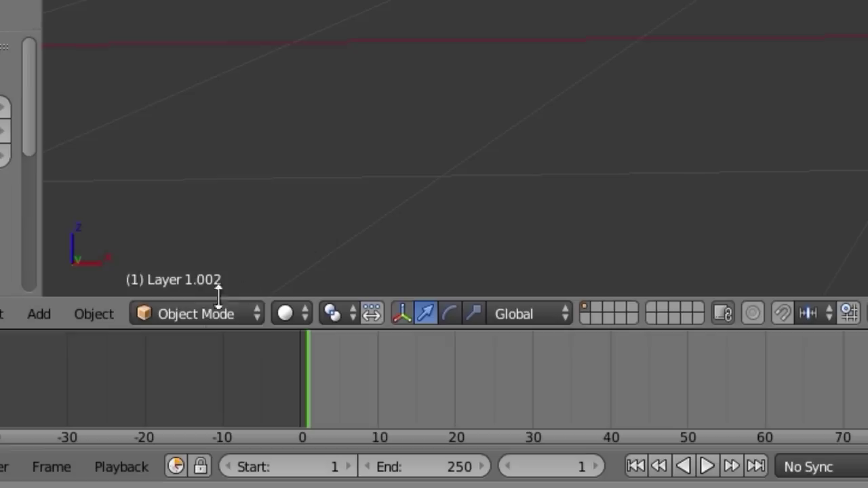
Step: Put the Layer 1.002 mesh in Edit Mode with Face select and everything deselected
left_click(102, 437)
left_click(100, 420)
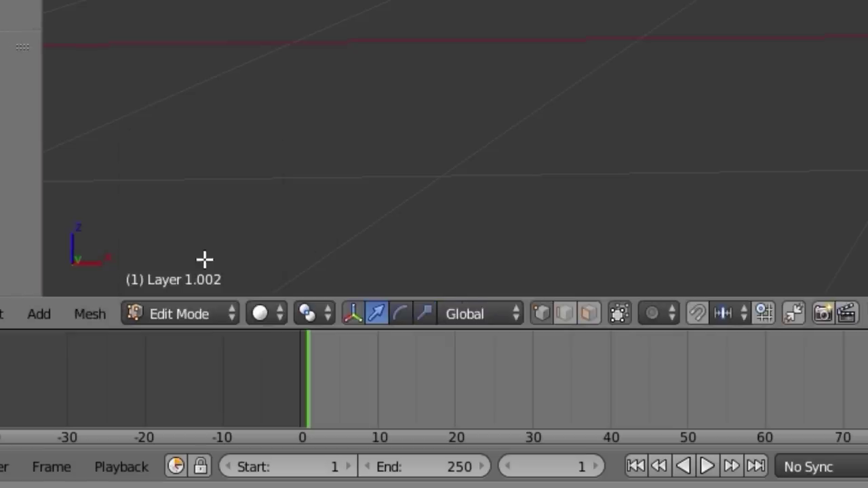
left_click(586, 315)
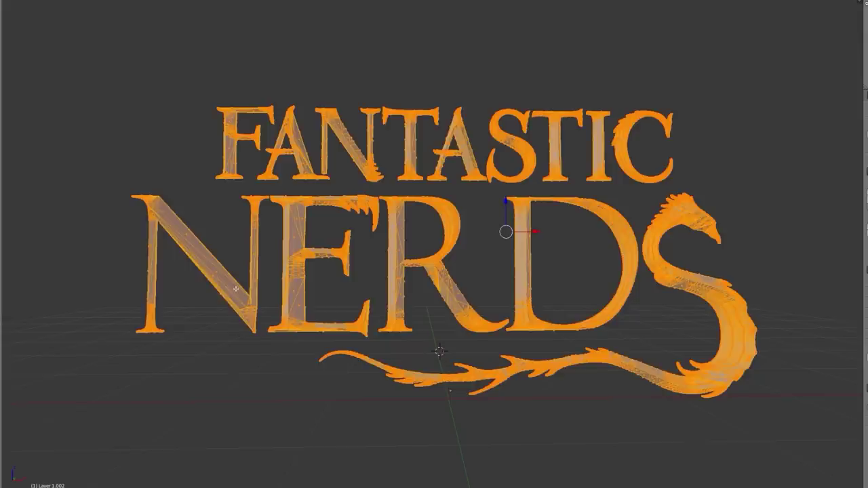
key("a")
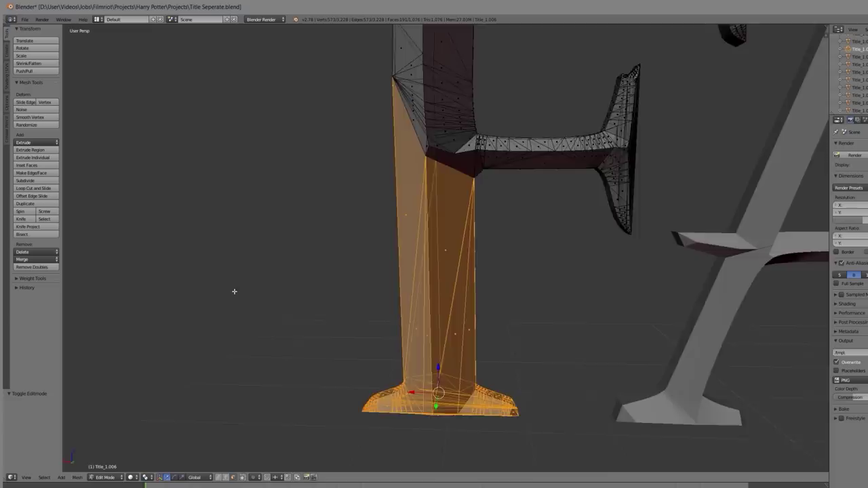
Step: Separate the F and S letters into their own objects by selection
left_click_drag(235, 290, 304, 291)
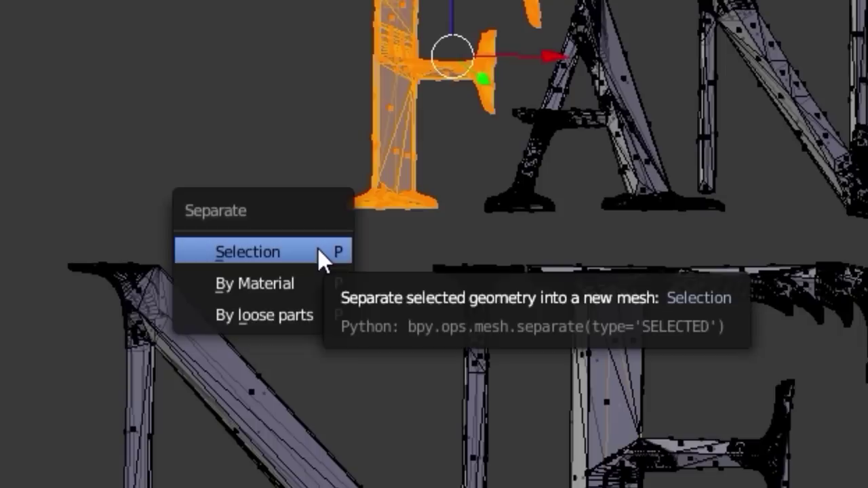
left_click(318, 250)
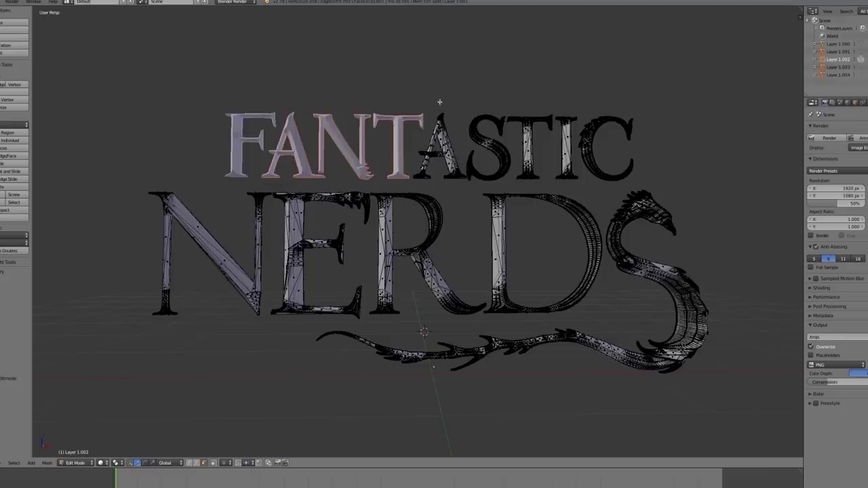
key("p")
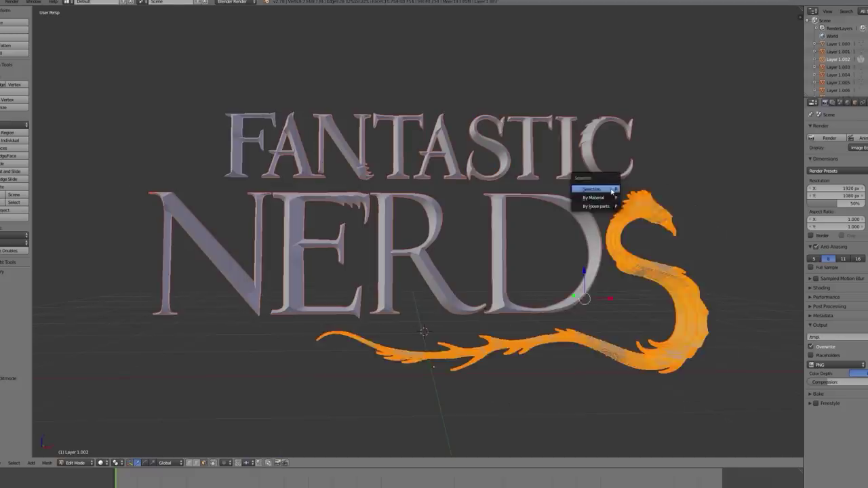
left_click(610, 187)
Step: Export the scene as a Wavefront (.obj) file
left_click(1, 2)
mouse_move(34, 145)
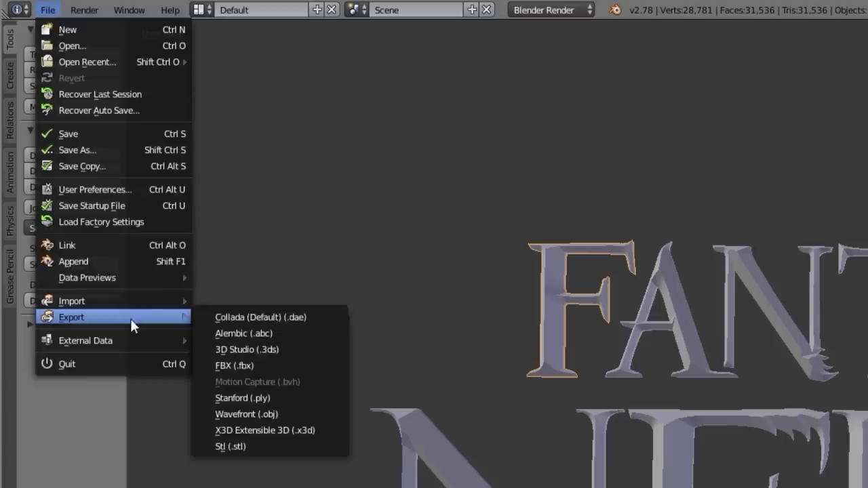
left_click(251, 413)
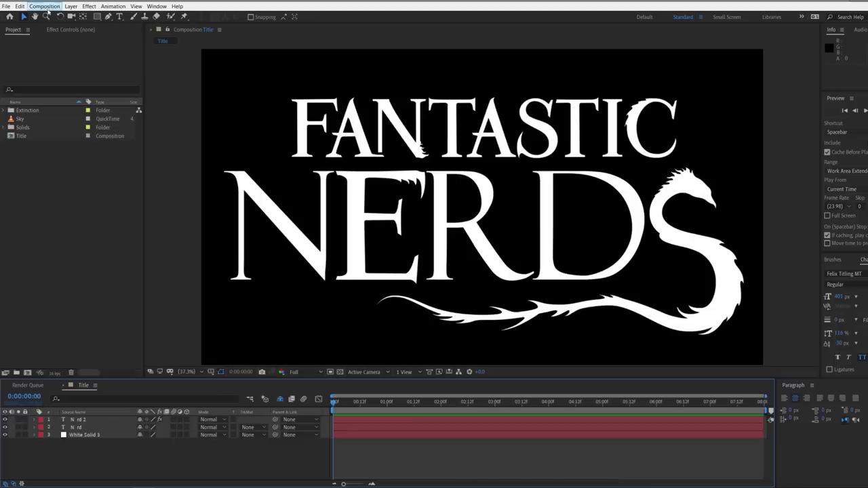
Step: Create a new composition named Element Title
left_click(45, 7)
left_click(51, 14)
type("Elemen")
type("t Title")
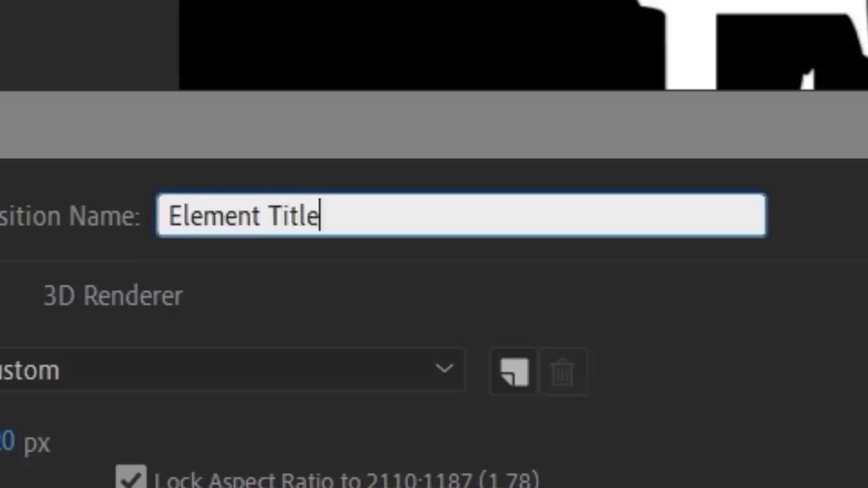
key("Return")
Step: Add a new solid layer named Title
left_click(47, 5)
left_click(203, 29)
type("Title")
key("Return")
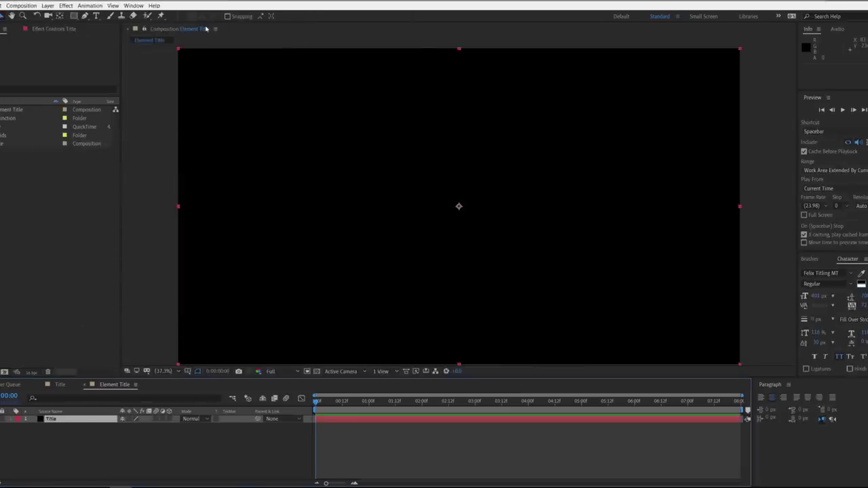
Step: Apply the Video Copilot Element effect to the Title solid
left_click(66, 6)
mouse_move(213, 82)
left_click(272, 82)
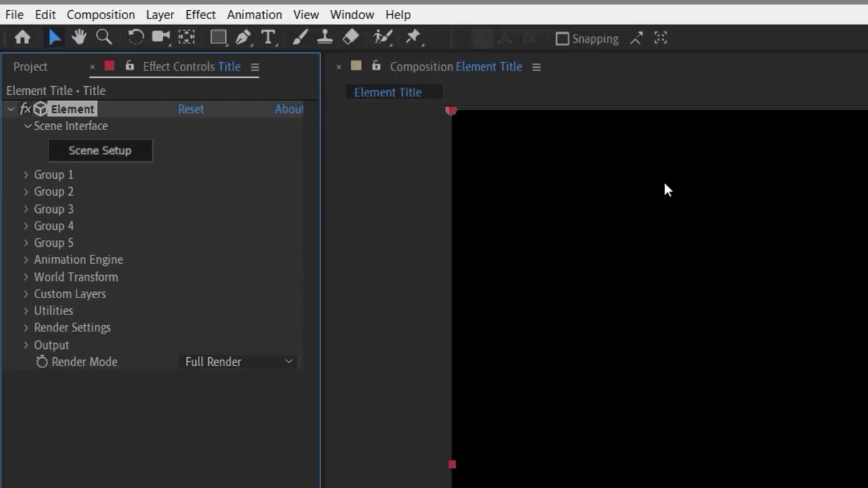
left_click(118, 152)
Step: Load Title Separated.obj into the Element scene
left_click(52, 46)
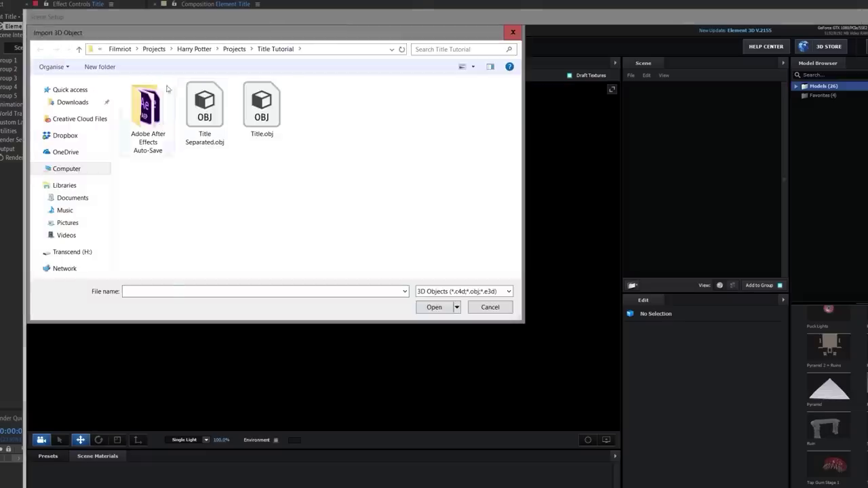
double_click(201, 109)
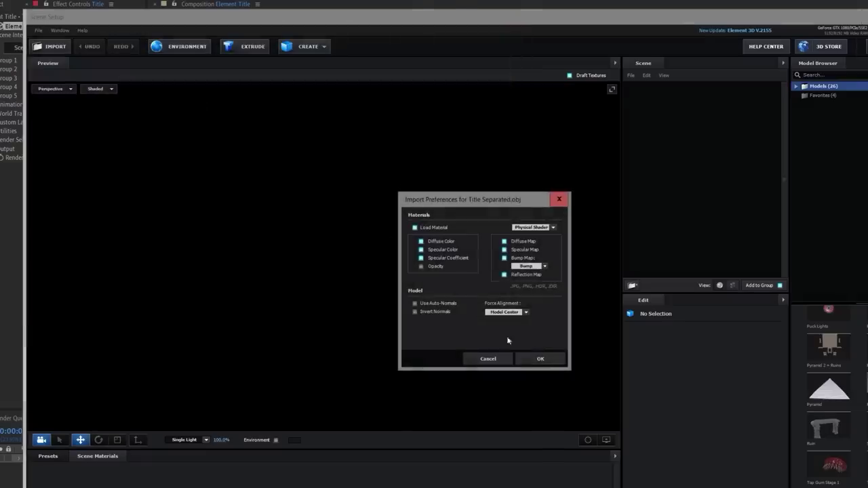
left_click(540, 359)
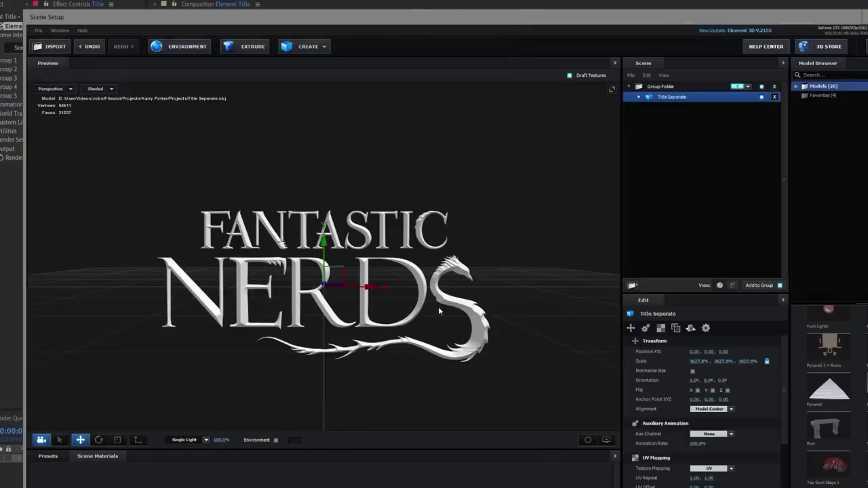
Step: Apply clean_metal_light_scratch_01 to the title and raise its glossiness black level to 0.10
left_click(63, 487)
left_click(65, 487)
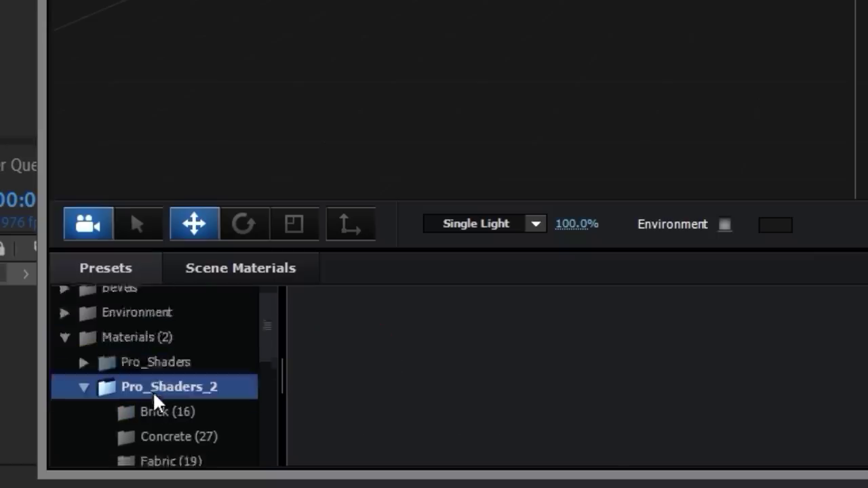
scroll(66, 487, "down", 2)
left_click(67, 487)
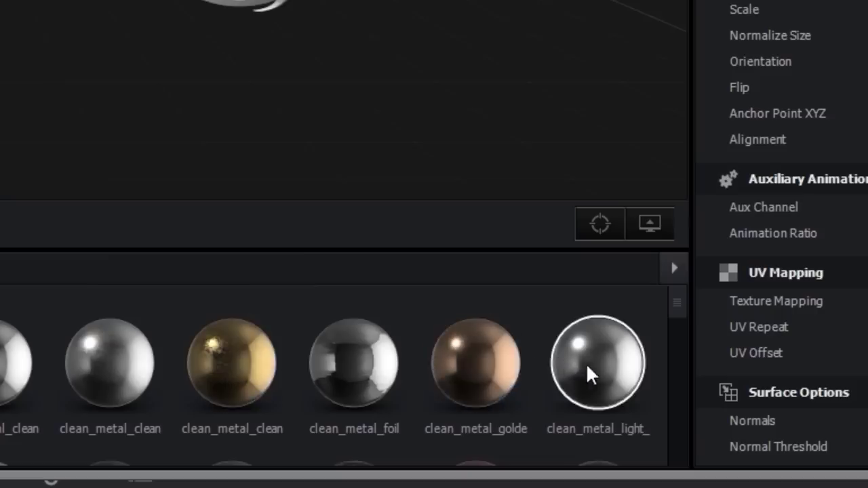
left_click_drag(589, 375, 201, 74)
left_click_drag(201, 74, 202, 74)
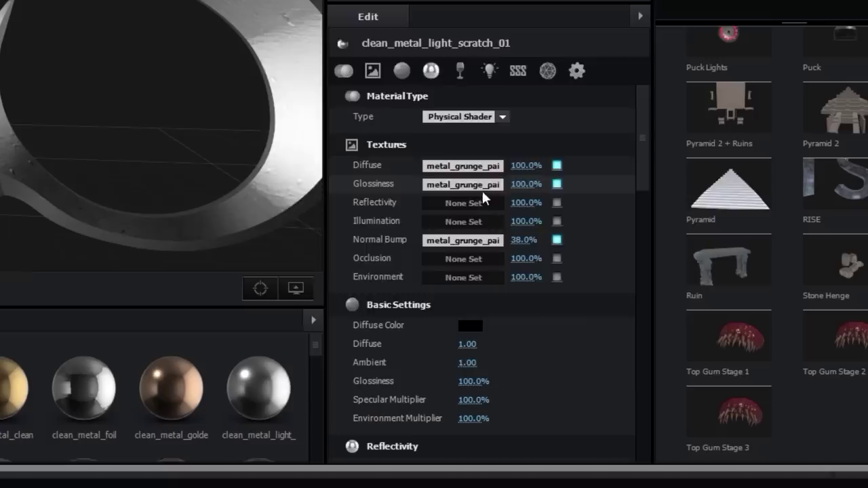
left_click(482, 188)
left_click_drag(450, 299, 479, 300)
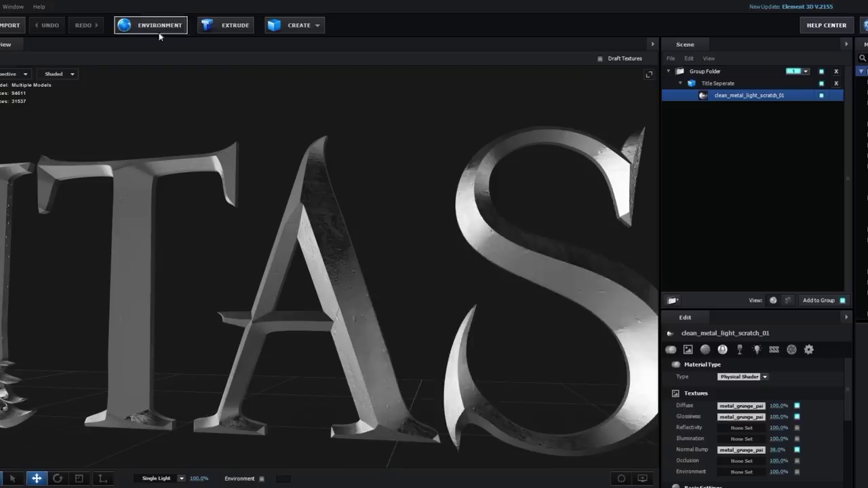
Step: Set the scene's environment map to Studio.png
left_click(159, 30)
left_click(543, 227)
scroll(563, 291, "down", 3)
double_click(709, 286)
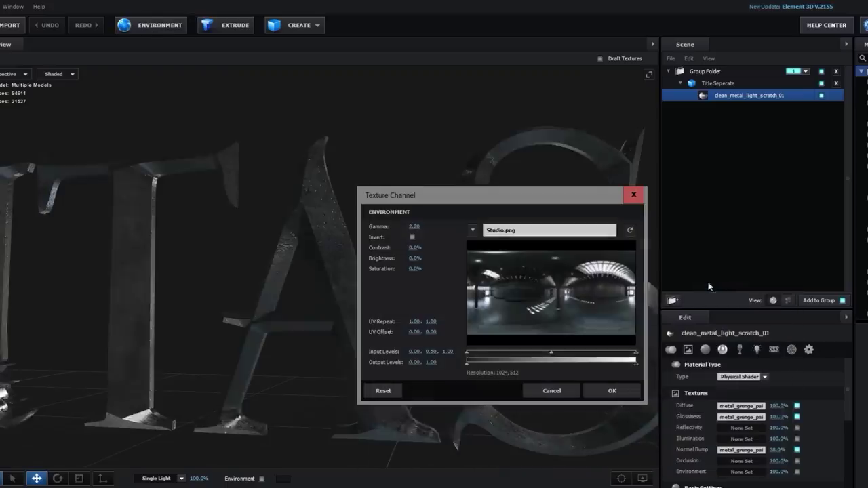
left_click(610, 391)
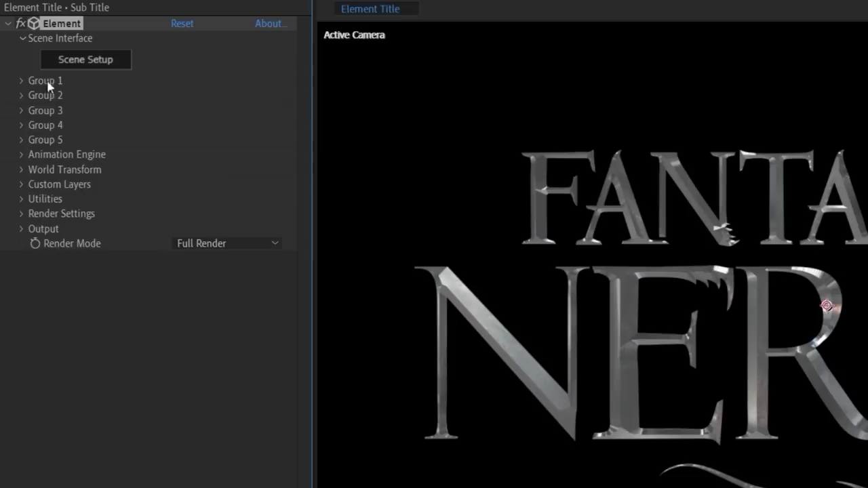
Step: Enable Multi-Object under Group 1 > Particle Look
left_click(23, 80)
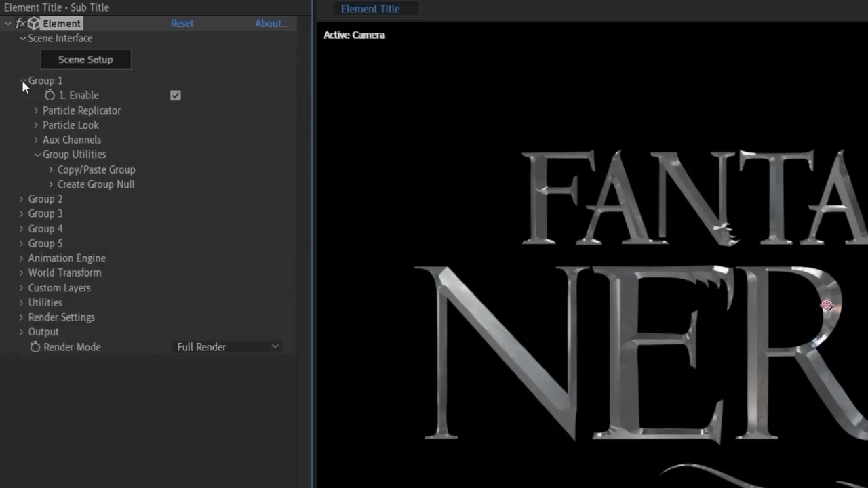
left_click(34, 124)
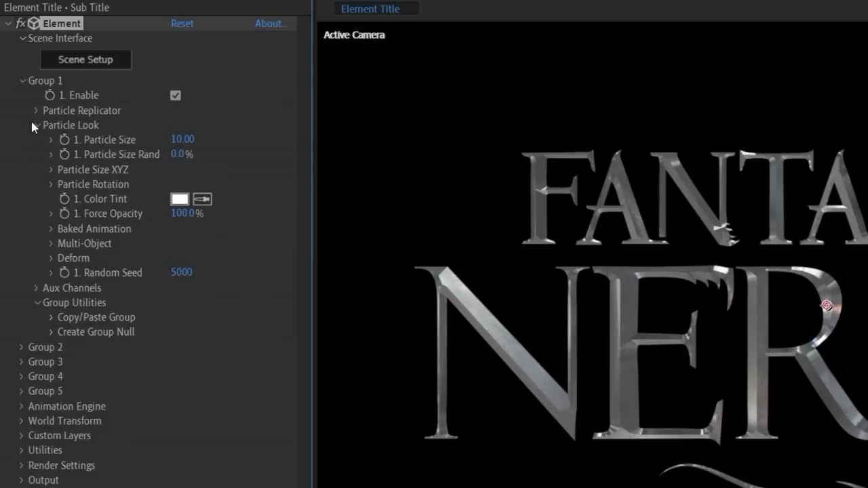
left_click(49, 242)
left_click(175, 258)
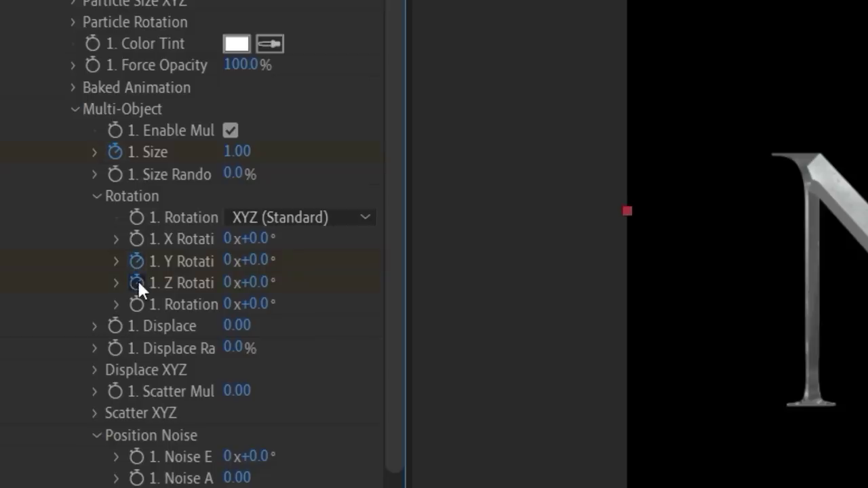
Step: Keyframe Displace and Scatter, then Easy Ease the six 04:00f keyframes
left_click(116, 324)
left_click(115, 391)
left_click_drag(371, 270, 500, 405)
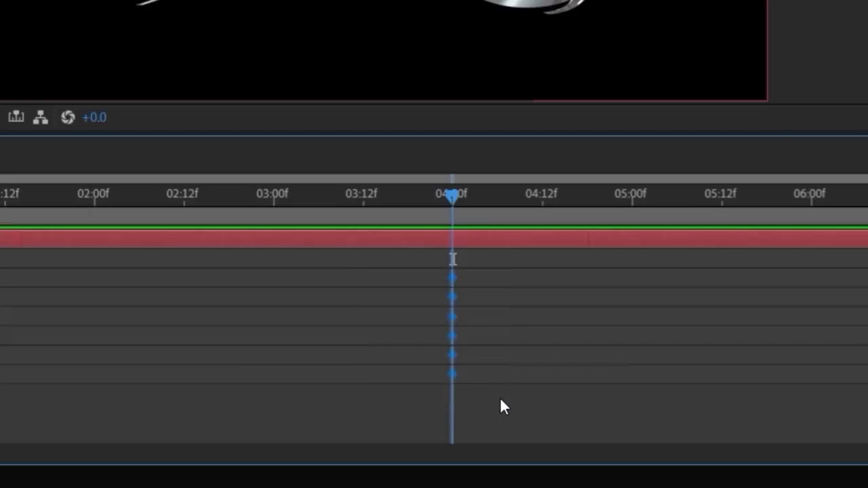
key("F9")
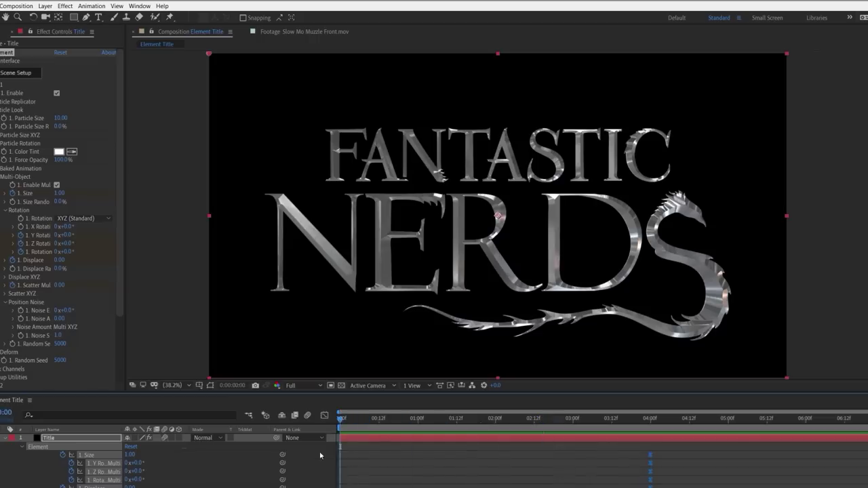
left_click(320, 455)
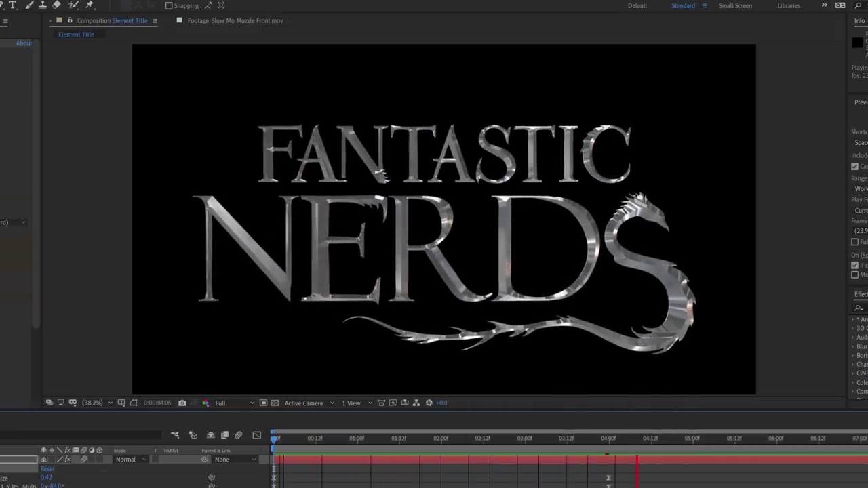
Step: In the Graph Editor, shorten the first keyframes' ease and lengthen the last keyframe's incoming ease
left_click_drag(288, 473, 270, 487)
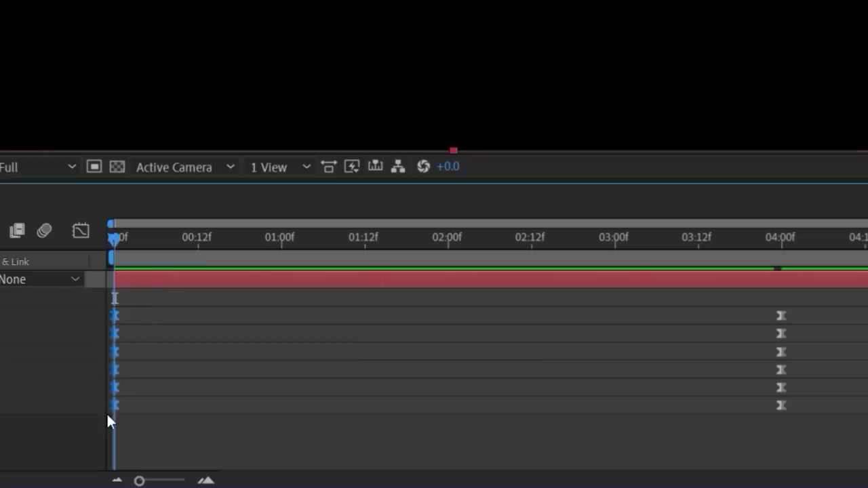
left_click(80, 231)
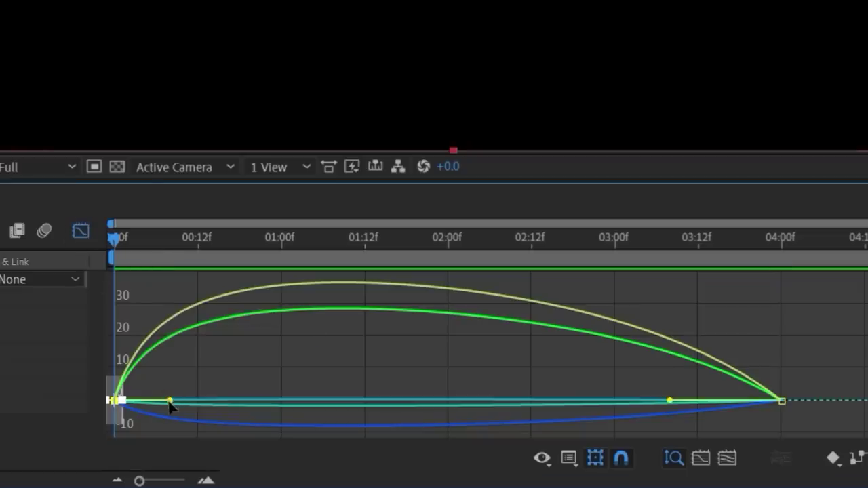
left_click_drag(169, 402, 132, 404)
left_click_drag(669, 400, 554, 401)
left_click(81, 231)
Step: Move three keyframes to the current time, starting at 01:12f
left_click(364, 237)
left_click(781, 315)
key("ctrl+x")
key("ctrl+v")
left_click(781, 351)
key("ctrl+x")
key("ctrl+v")
left_click(781, 369)
key("ctrl+x")
key("ctrl+v")
Step: Slide the remaining keyframes earlier, one onto 01:12f, then return to the first frame
left_click_drag(781, 387, 488, 387)
left_click_drag(781, 405, 673, 406)
left_click(531, 237)
left_click_drag(781, 332, 533, 347)
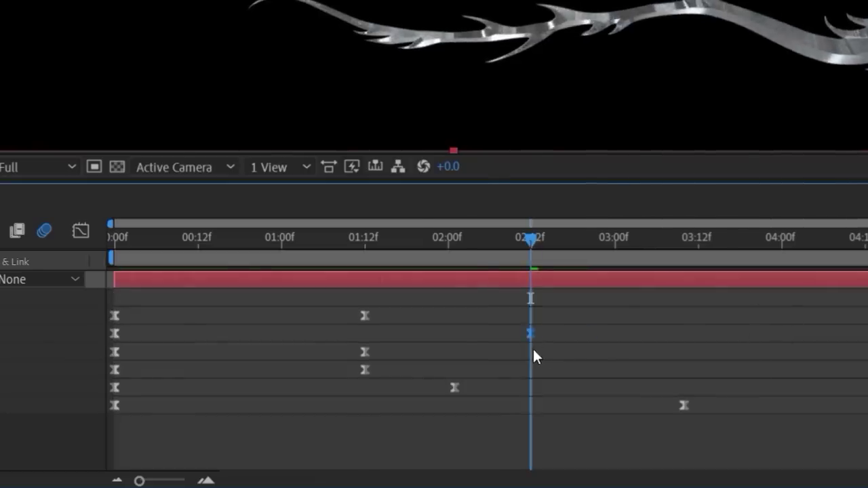
key("Home")
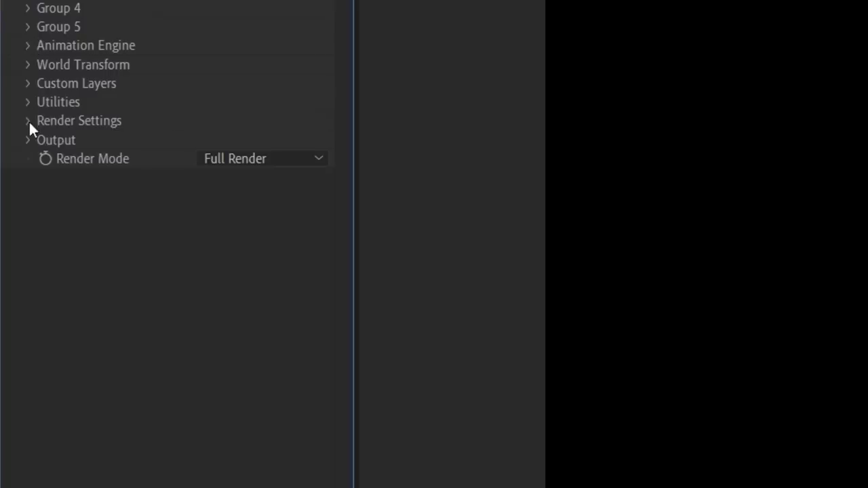
Step: Expand the title's Element Render Settings and its Ambient Occlusion options
left_click(29, 122)
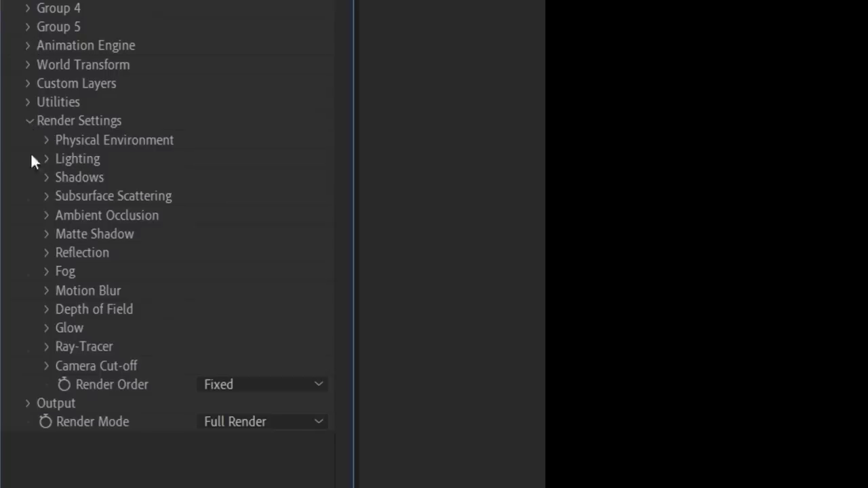
left_click(46, 216)
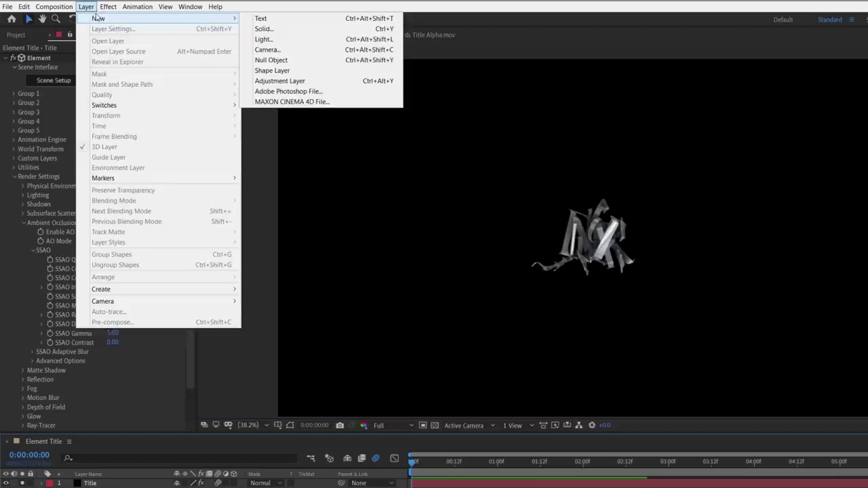
left_click(263, 52)
Step: Add Camera 1 and set starting keyframes on its Point of Interest and Position
left_click(330, 428)
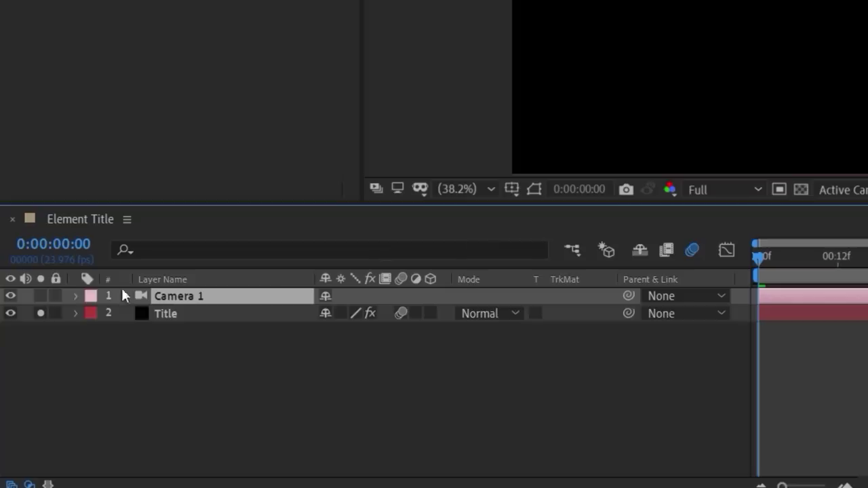
left_click(41, 483)
left_click(94, 314)
left_click(126, 347)
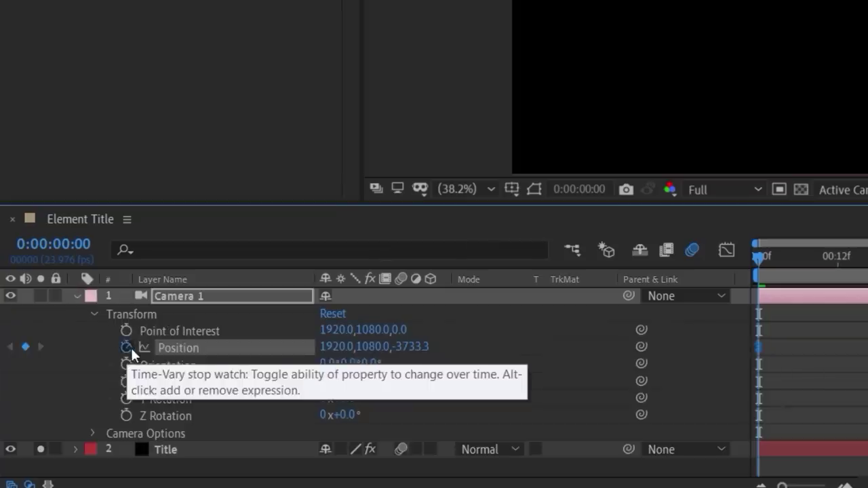
left_click(127, 331)
Step: At 06:00f push the camera's Z position toward the title, then preview the push-in
left_click_drag(405, 390, 638, 387)
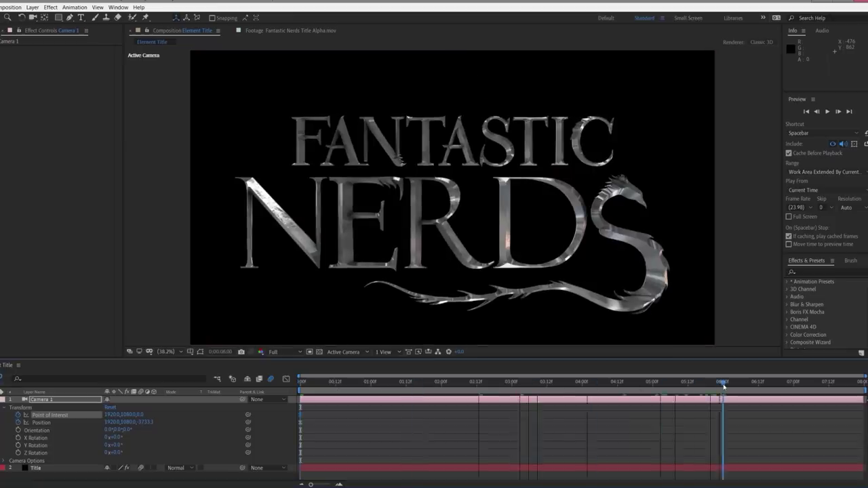
left_click_drag(115, 422, 286, 381)
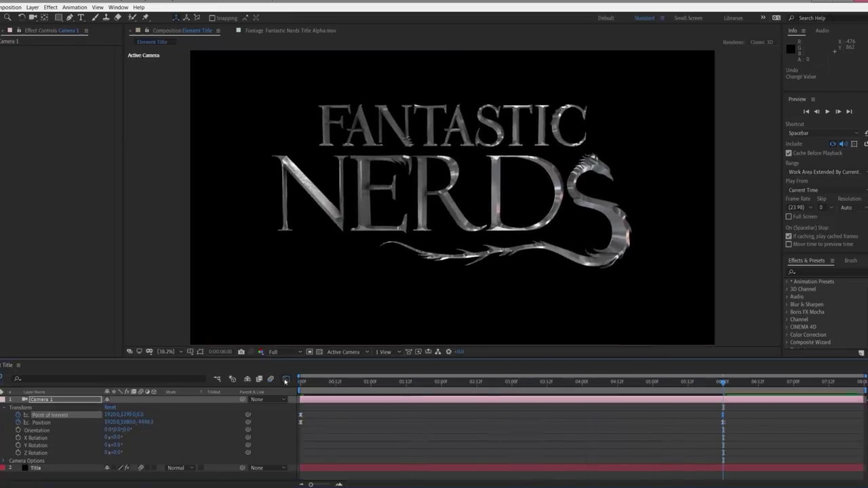
left_click(285, 380)
key("shift+F3")
key("space")
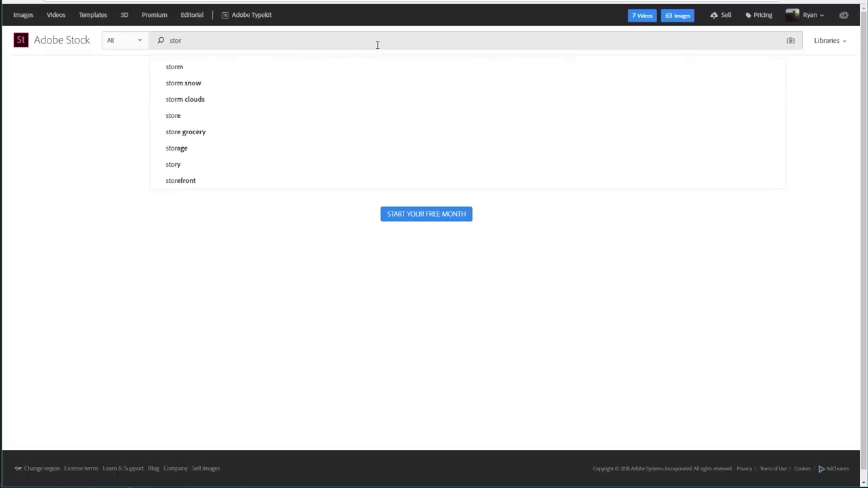
Step: Search Adobe Stock for 'stormy sky' videos and scroll to the Heavy Storm Clouds Time-Lapse result
key("Return")
left_click(132, 42)
left_click(131, 73)
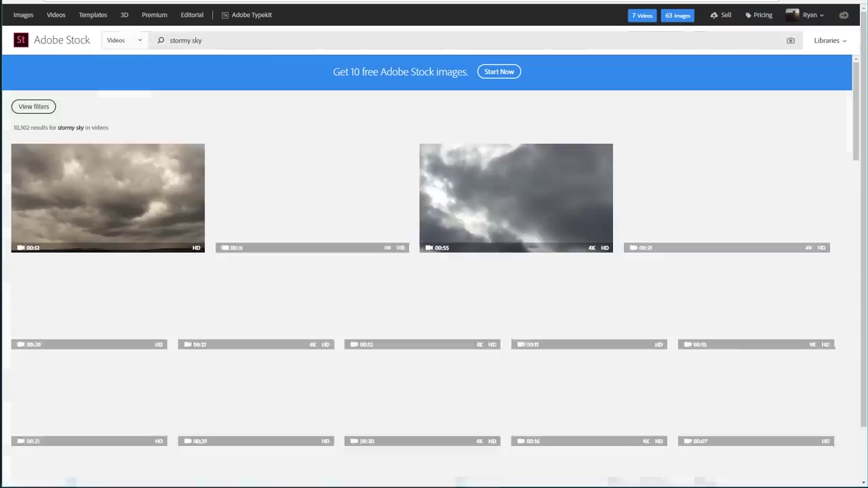
scroll(807, 113, "down", 2)
scroll(766, 193, "down", 2)
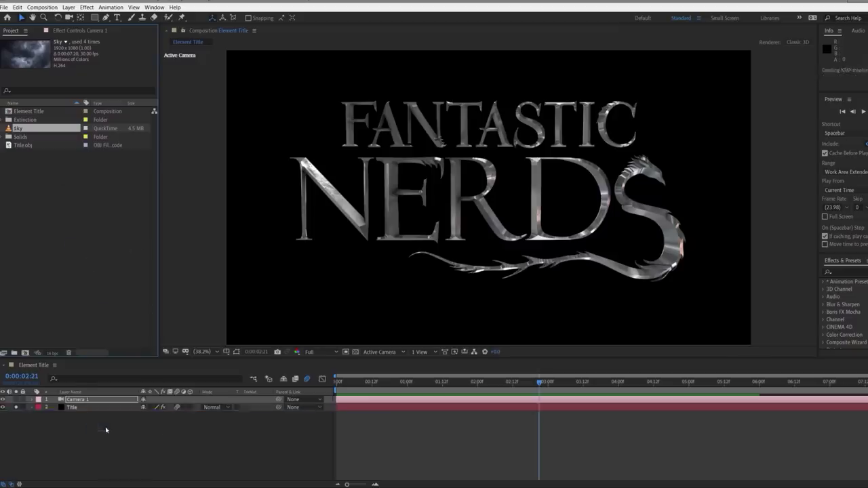
Step: Place the Sky clip below Title as a 3D layer scaled to about 117%
left_click_drag(106, 429, 107, 429)
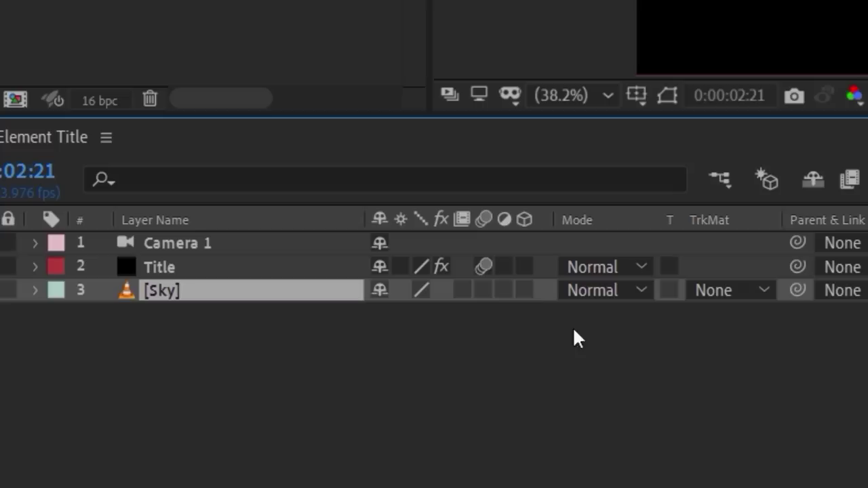
left_click(525, 290)
key("s")
left_click_drag(410, 312, 615, 292)
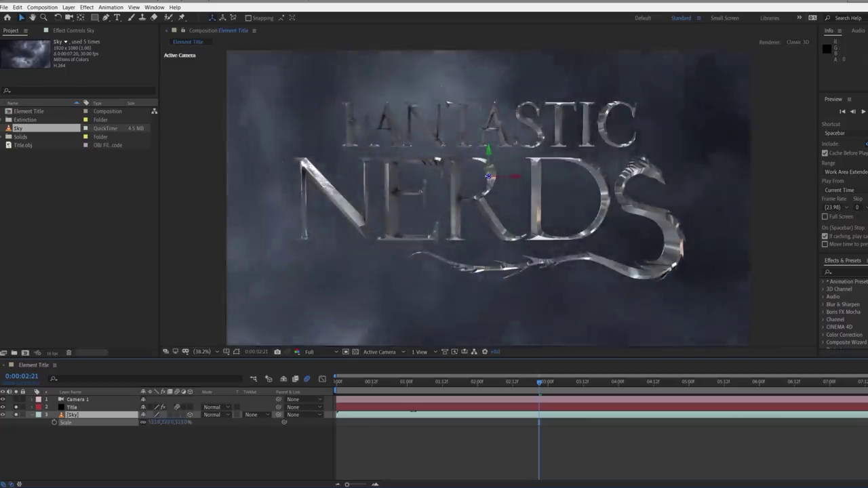
left_click_drag(163, 422, 135, 422)
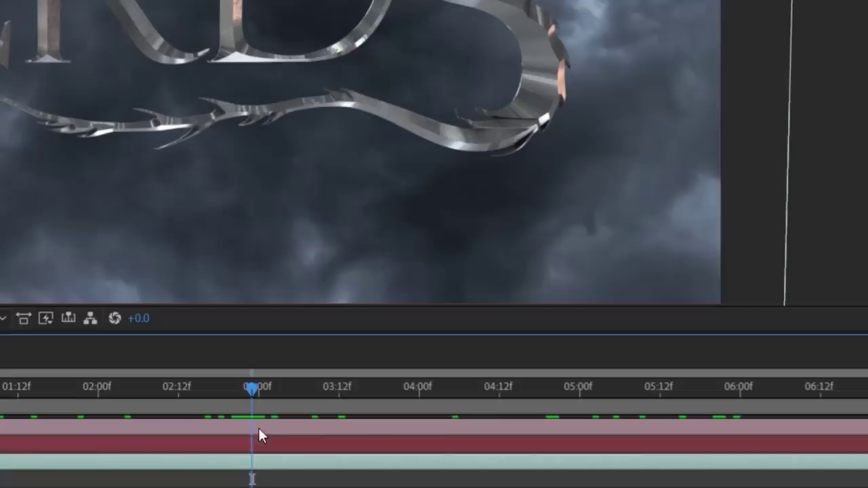
Step: Time-stretch the Sky layer, entering 8 as the new stretch value
right_click(256, 468)
mouse_move(306, 93)
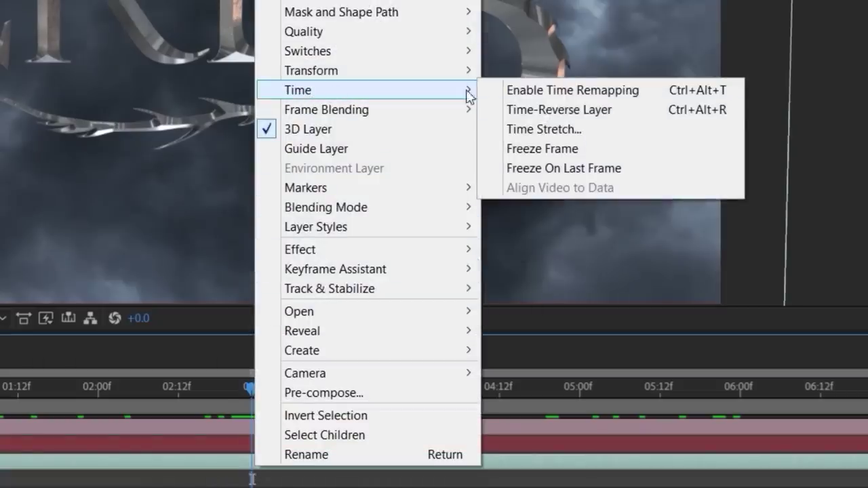
left_click(583, 135)
type("8")
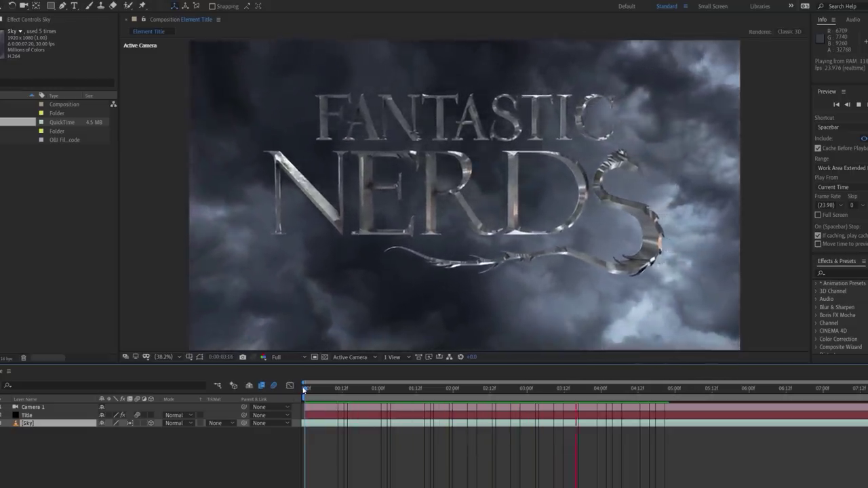
left_click(162, 7)
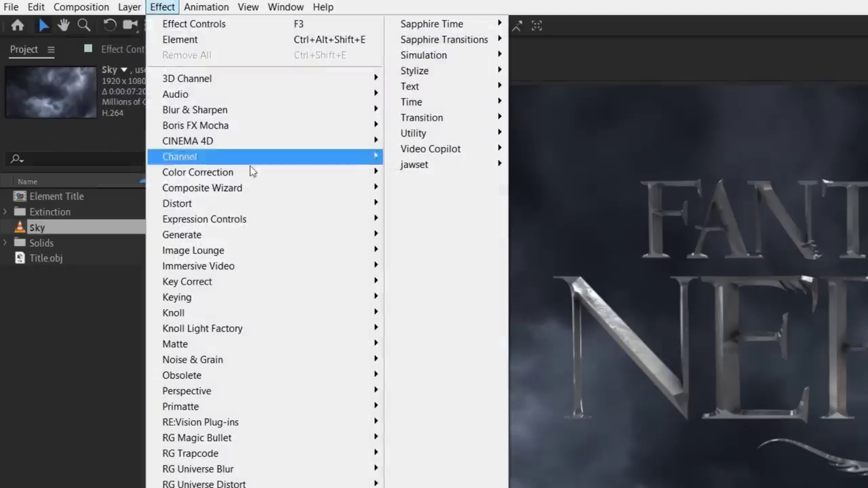
Step: Darken the sky's highlights with Curves, duplicate it, and bend a contrast curve on the title
mouse_move(253, 171)
left_click(424, 454)
left_click_drag(233, 151, 264, 253)
key("ctrl+d")
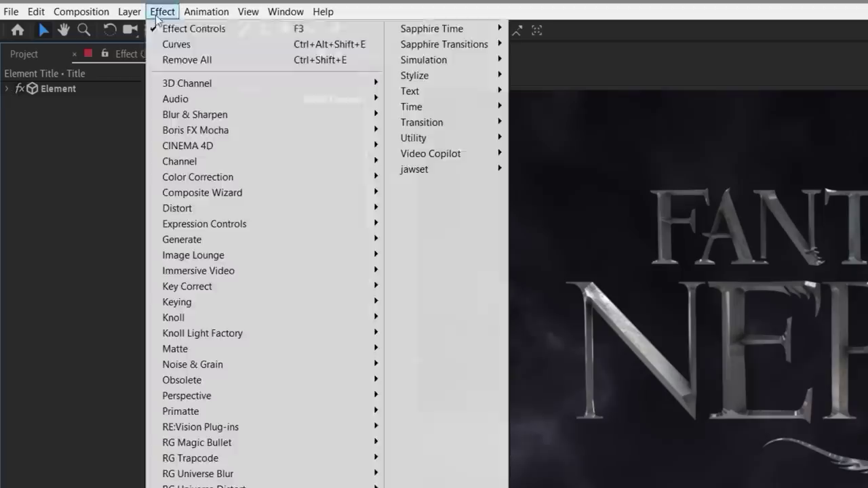
left_click(169, 42)
left_click_drag(83, 320, 87, 310)
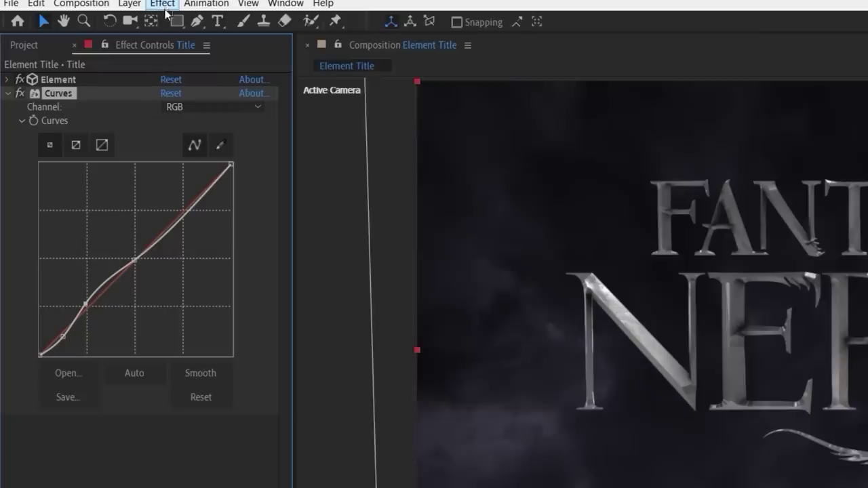
Step: Apply Colorista IV to the title and scrub its saturation to 63
left_click(165, 8)
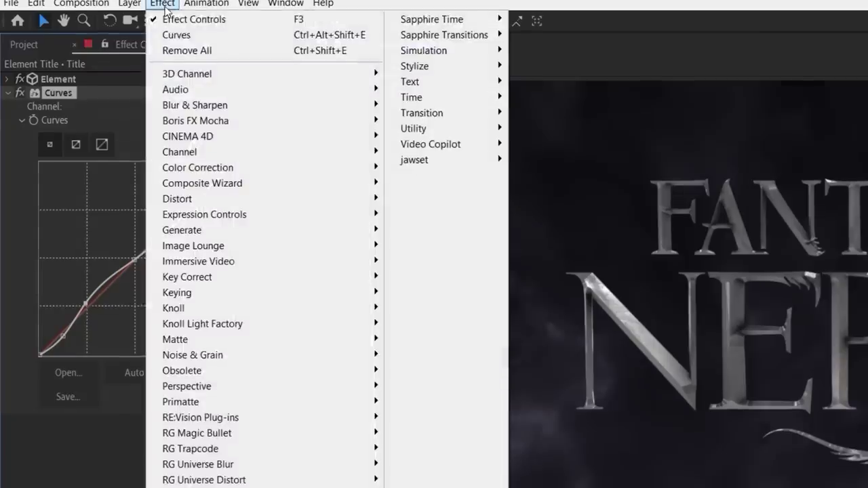
mouse_move(264, 434)
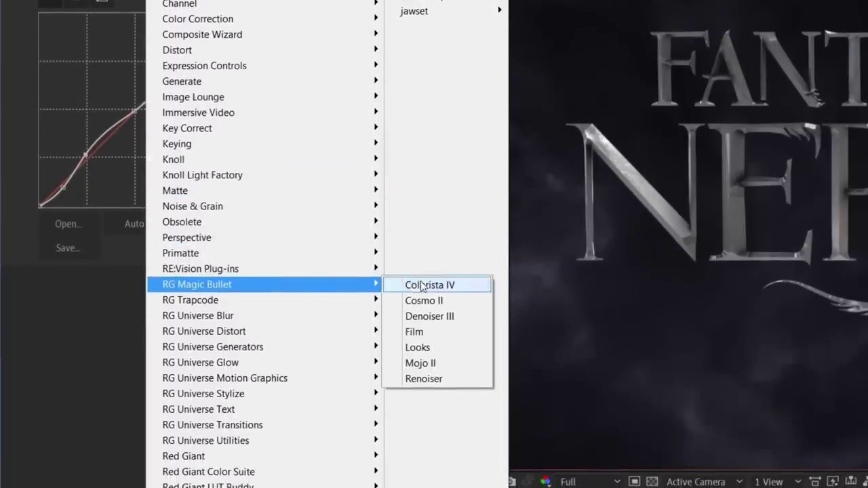
left_click(421, 285)
scroll(302, 236, "down", 10)
left_click_drag(170, 228, 225, 224)
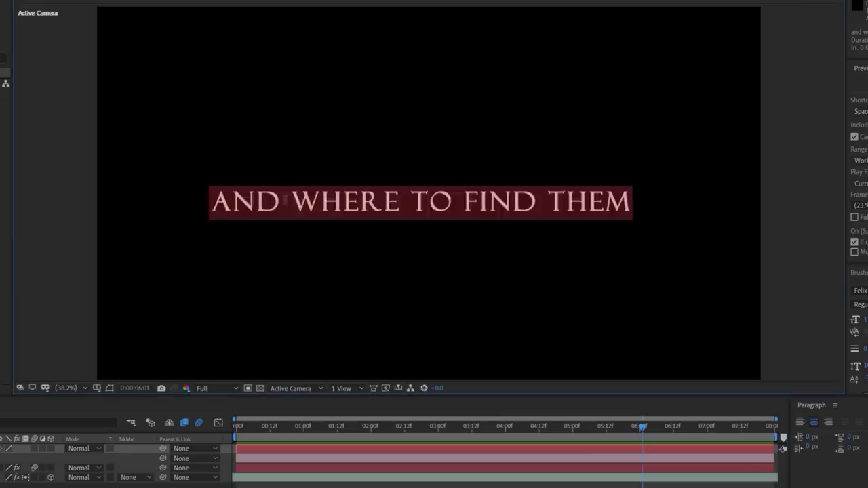
Step: Apply Element with Path Layer 1 set to the subtitle text, and extrude it in Scene Setup
left_click(292, 200)
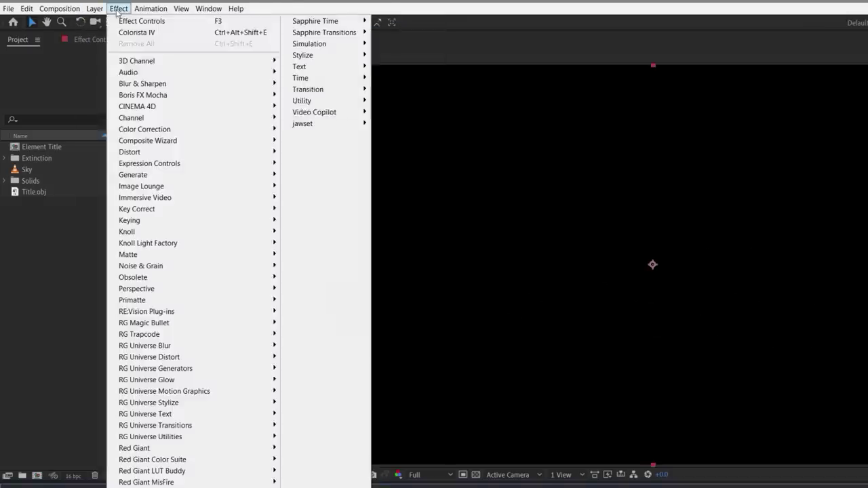
mouse_move(332, 112)
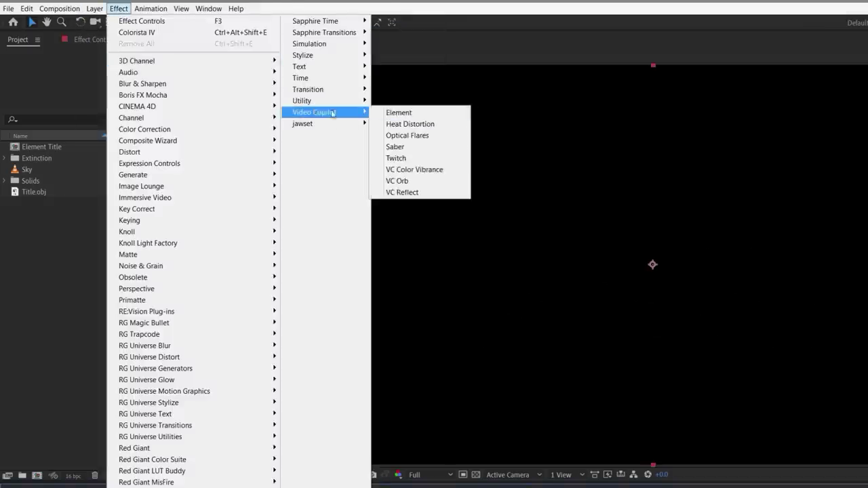
left_click(399, 113)
left_click(15, 171)
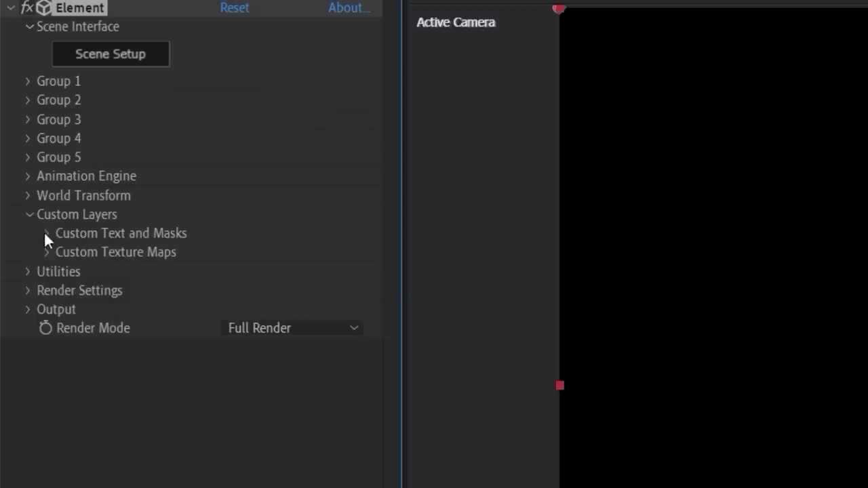
left_click(45, 233)
left_click(254, 252)
left_click(273, 321)
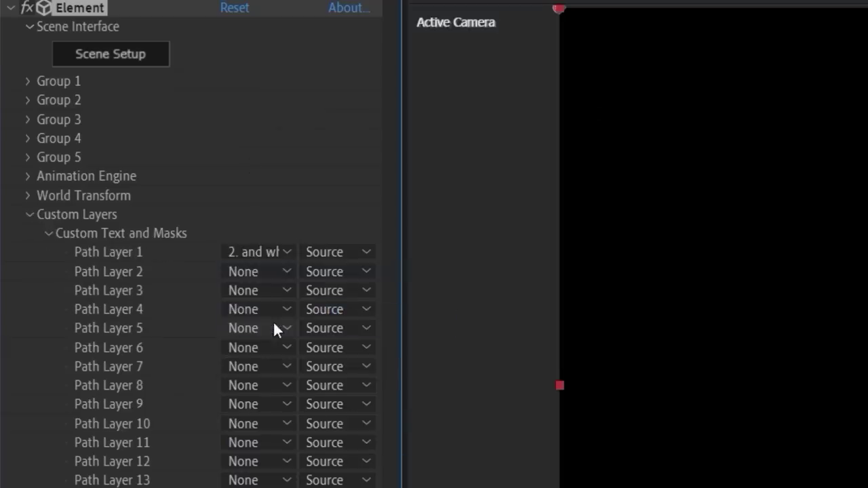
left_click(29, 214)
left_click(123, 53)
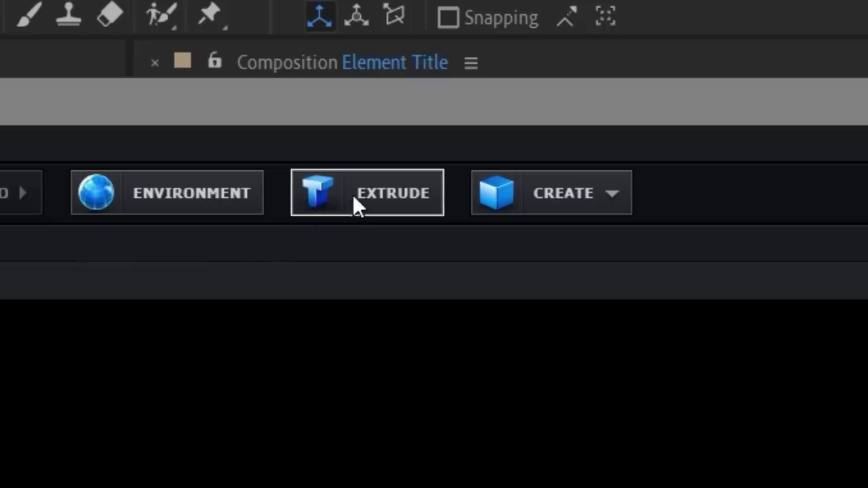
left_click(354, 202)
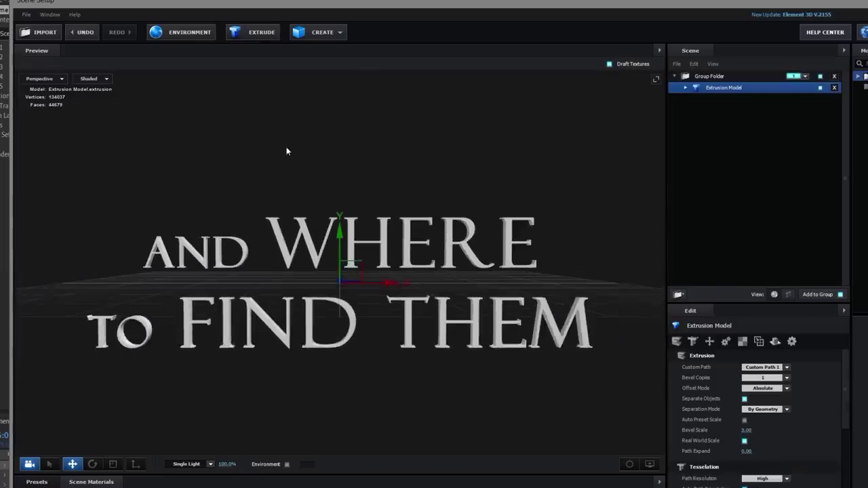
Step: Apply a metal preset from Pro_Shaders_2 and orbit to inspect the metal text
left_click(66, 408)
scroll(68, 407, "down", 2)
left_click(109, 383)
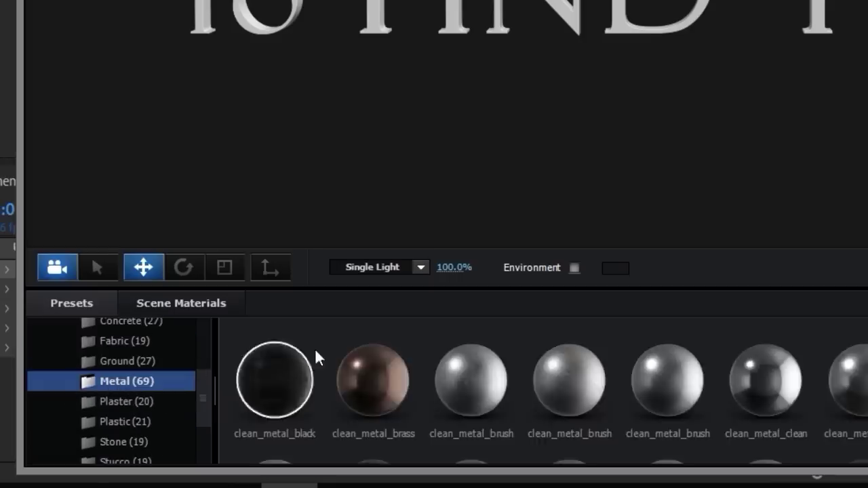
scroll(324, 347, "down", 2)
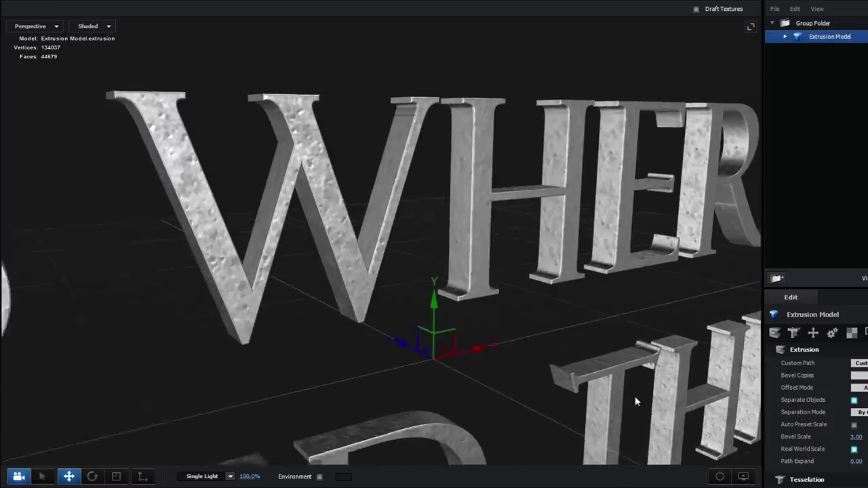
left_click_drag(634, 401, 642, 403)
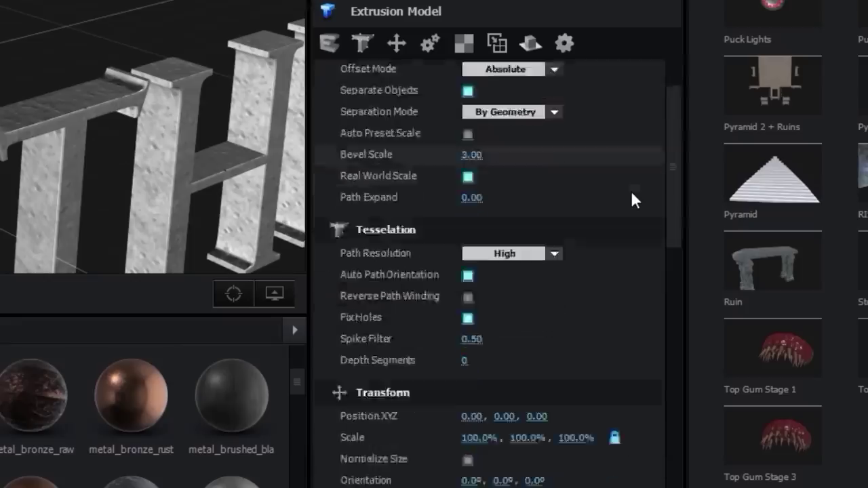
scroll(631, 197, "down", 6)
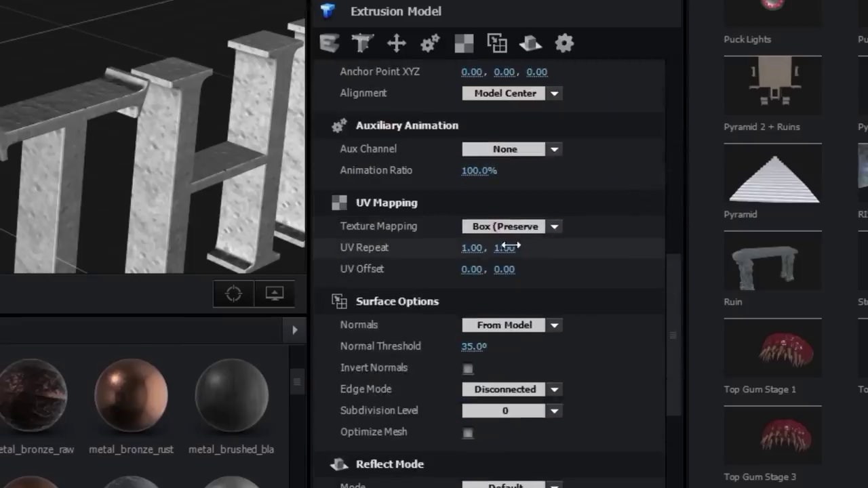
Step: Set the texture UV repeat to 4, 4 on the clean_metal_light_scratch_02 material
left_click(505, 248)
type("4")
left_click(471, 246)
type("4")
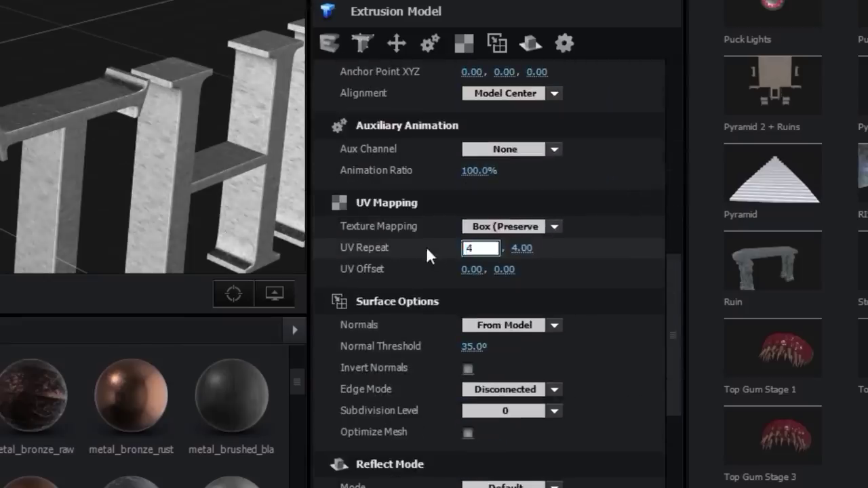
key("Return")
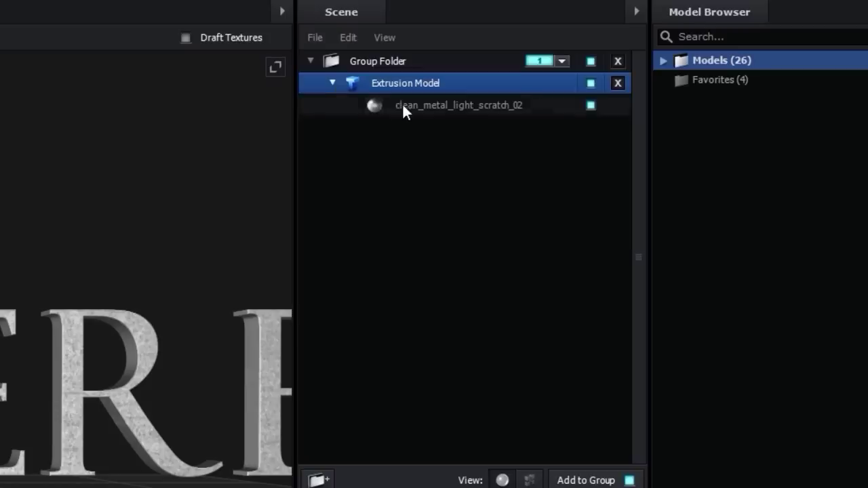
left_click(402, 105)
Step: Set the material's Reflectivity Color to a warm gold
scroll(598, 257, "down", 5)
scroll(598, 258, "down", 2)
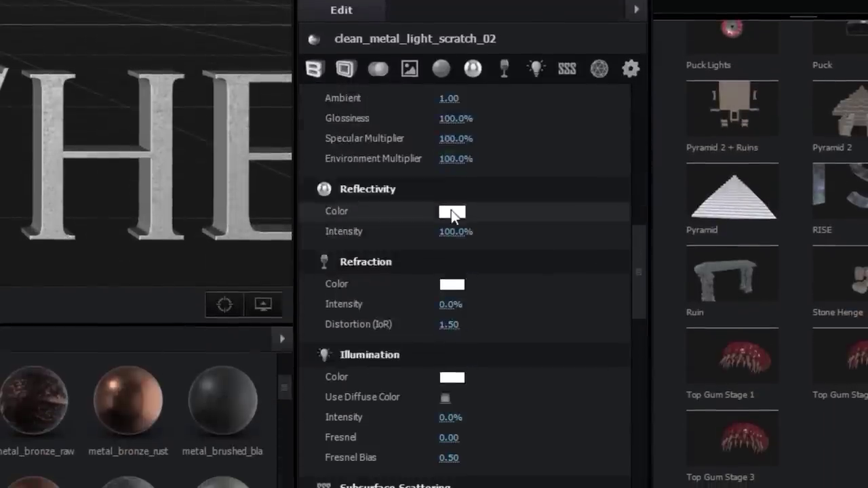
left_click(450, 210)
left_click(535, 327)
left_click(381, 170)
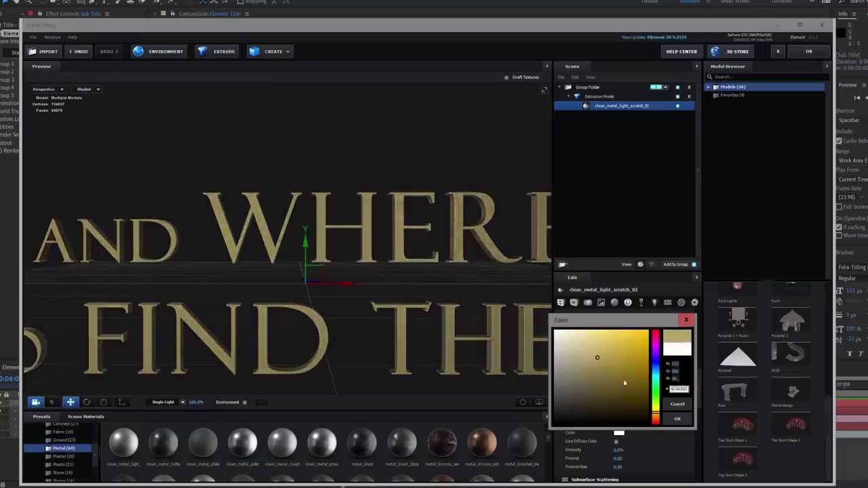
left_click(677, 419)
Step: Check the environment texture channel settings without loading a file
left_click(158, 50)
left_click(468, 257)
key("Escape")
left_click(516, 334)
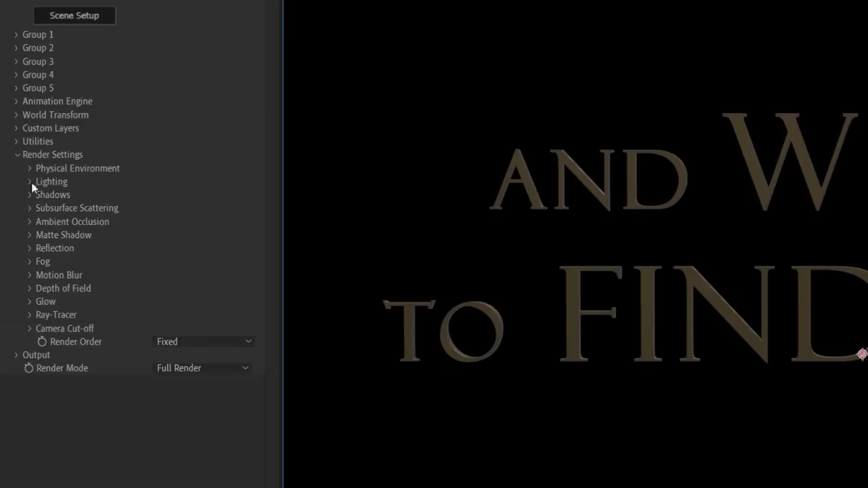
left_click(31, 168)
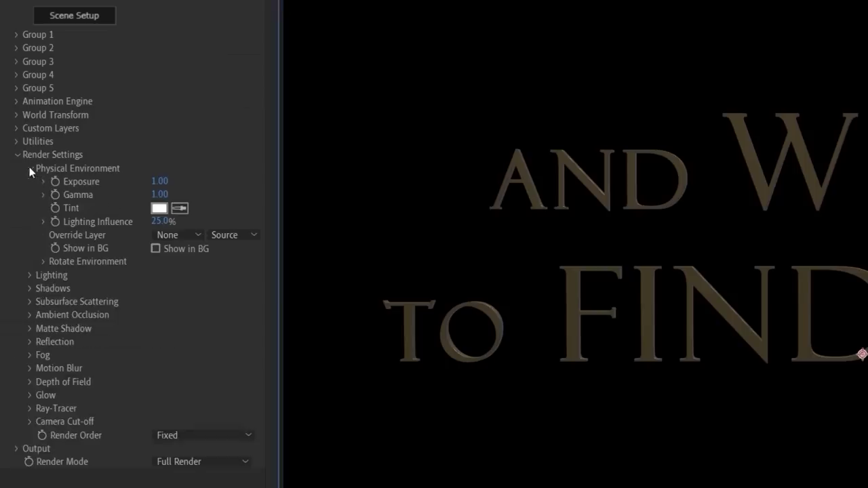
Step: Rotate the environment to X 119° and Y 63°, and enable Multi-Object for the subtitle
left_click(44, 262)
left_click_drag(215, 277, 260, 274)
left_click_drag(178, 288, 270, 291)
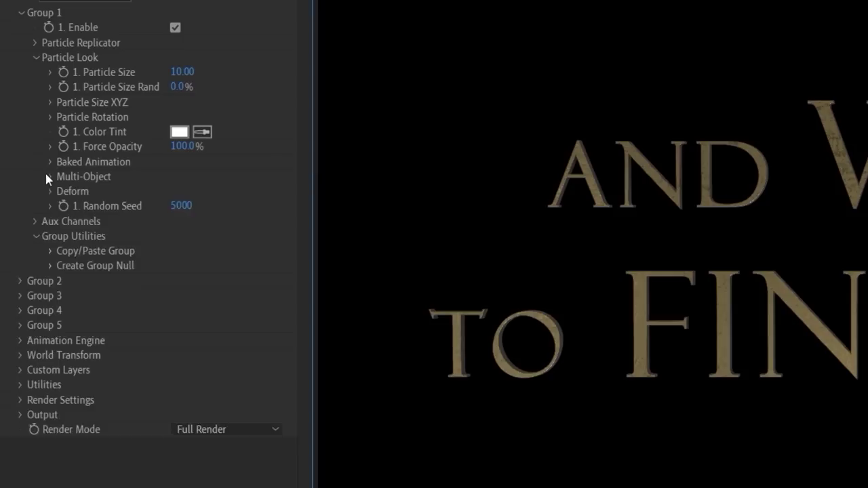
left_click(50, 176)
left_click(175, 189)
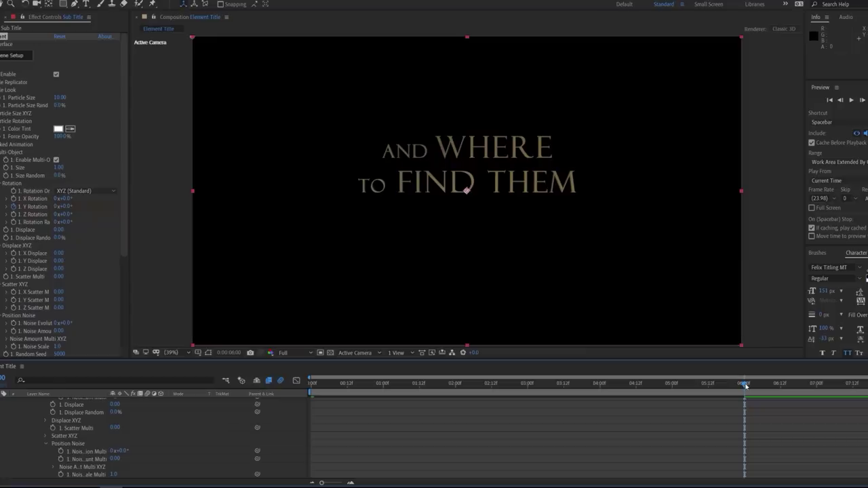
Step: At the timeline start, slide the subtitle's World Position right to sit beneath NERDS
left_click(310, 383)
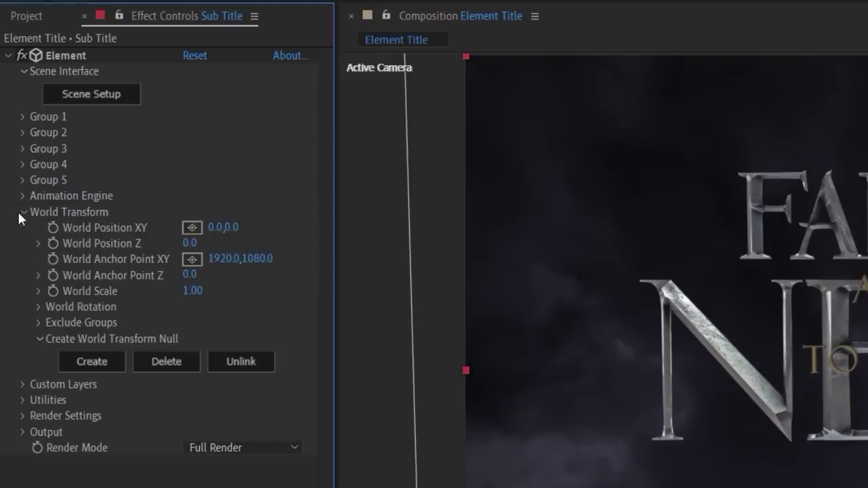
left_click(218, 257)
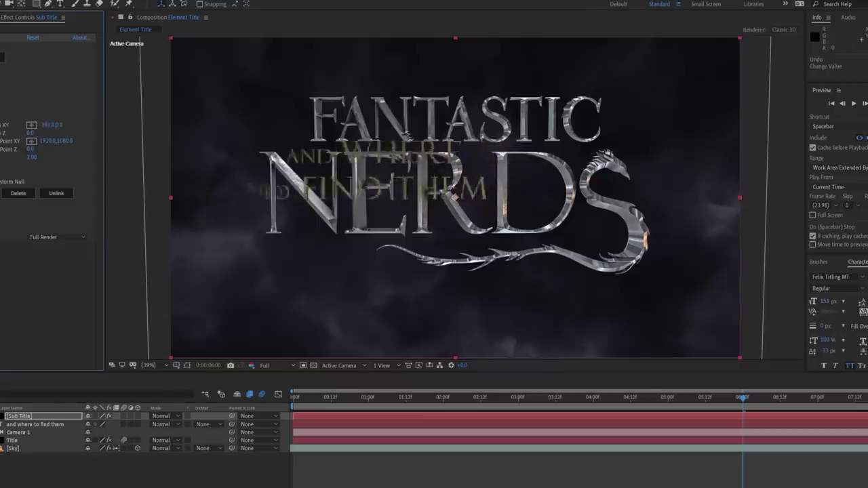
left_click_drag(55, 125, 73, 125)
left_click(135, 5)
Step: Apply Colorista IV to the Sub Title layer
mouse_move(271, 362)
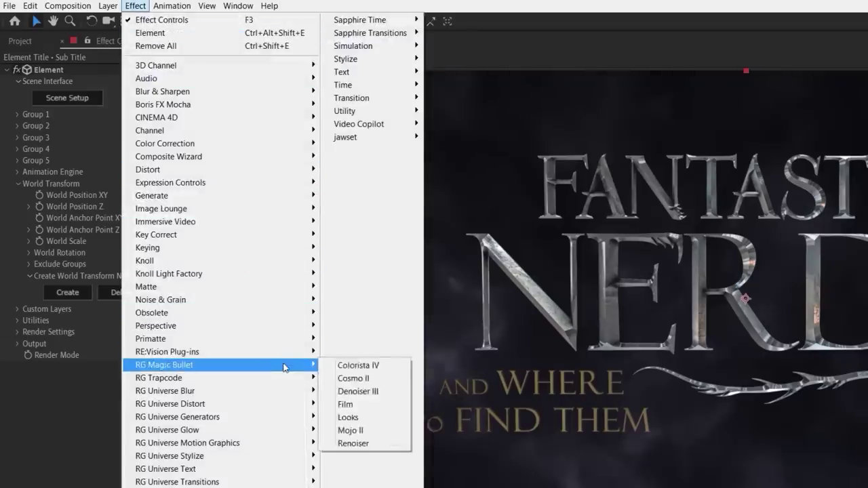
left_click(380, 362)
scroll(154, 360, "down", 8)
scroll(154, 359, "down", 3)
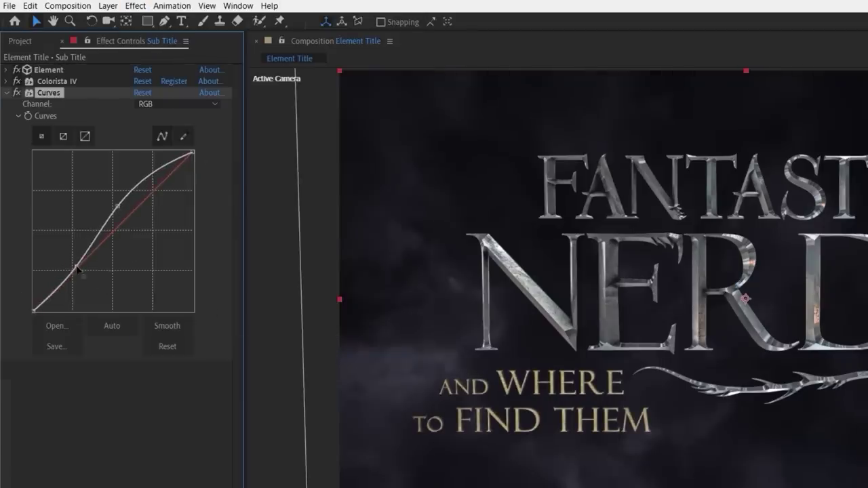
Step: Add uni.Chromatic Glow to the subtitle with Intensity 0.2 and Glow Radius about 19.8
left_click(135, 5)
mouse_move(277, 429)
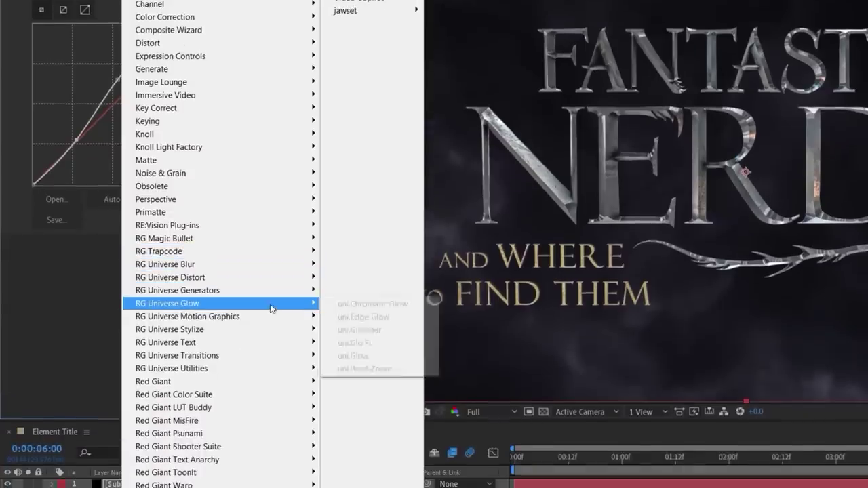
left_click(341, 309)
scroll(556, 210, "up", 2)
left_click(146, 240)
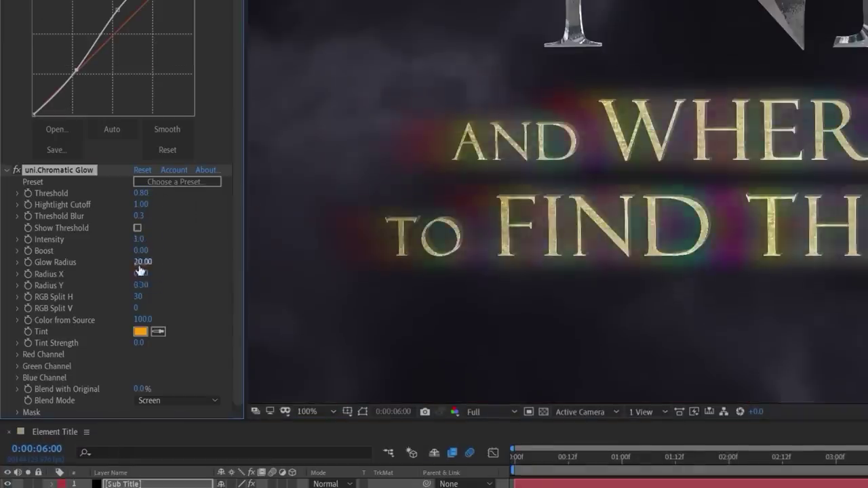
left_click(139, 240)
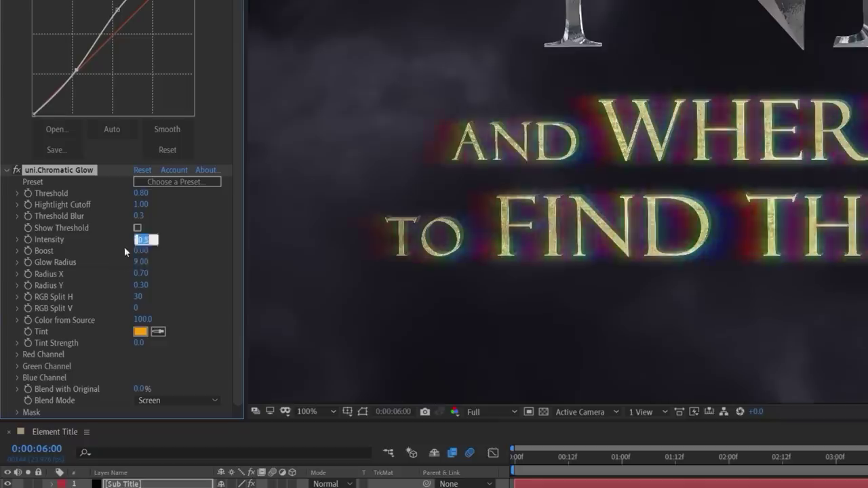
type("0.2")
key("Return")
left_click_drag(140, 262, 162, 262)
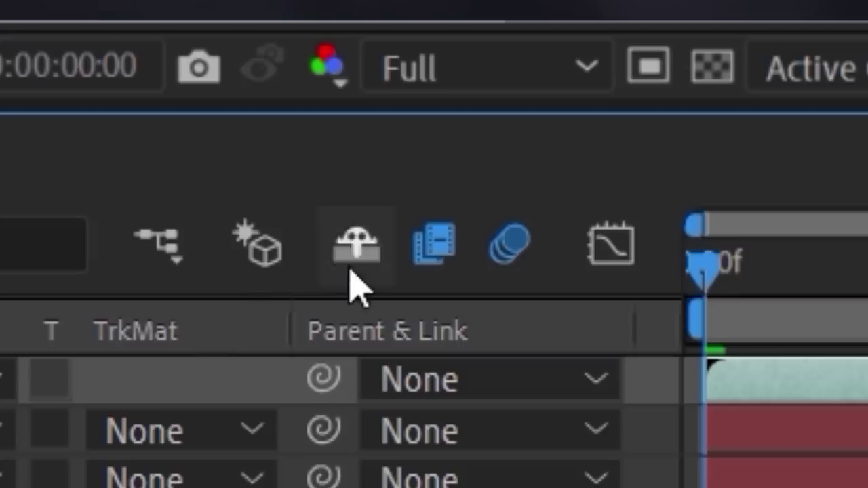
Step: Hide the shy layers, then expand the Extinction folder and select the Energy Impact clip
left_click(777, 211)
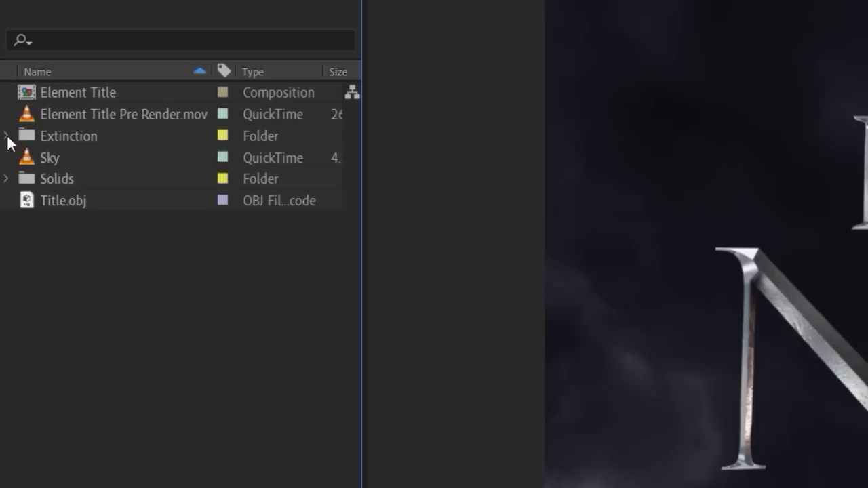
left_click(8, 136)
left_click(105, 162)
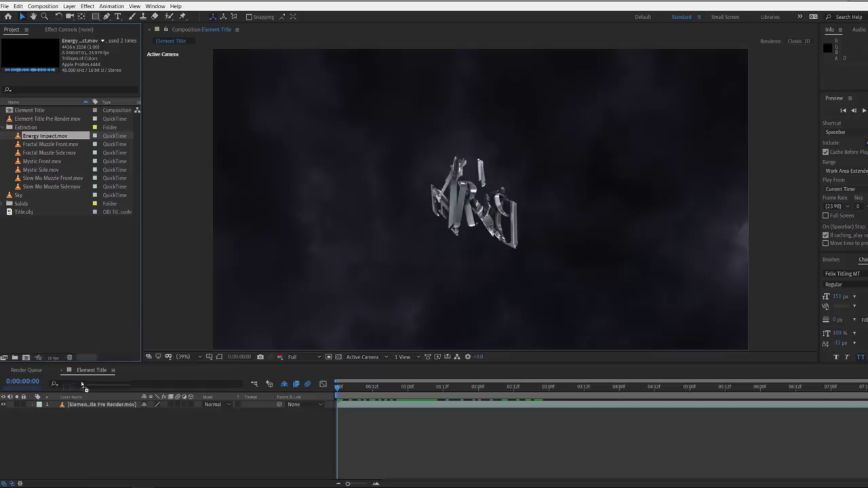
Step: Add Energy Impact.mov above the title pre-render and set its blending mode to Screen
left_click_drag(89, 405, 171, 405)
left_click(217, 405)
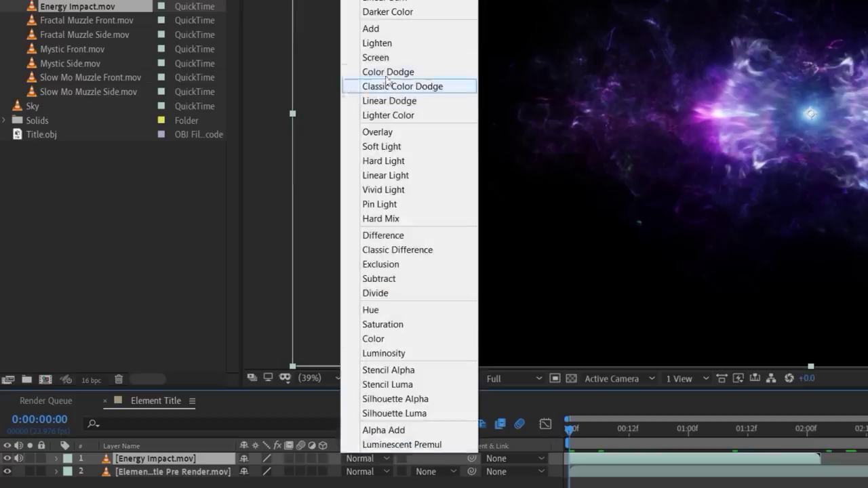
left_click(375, 57)
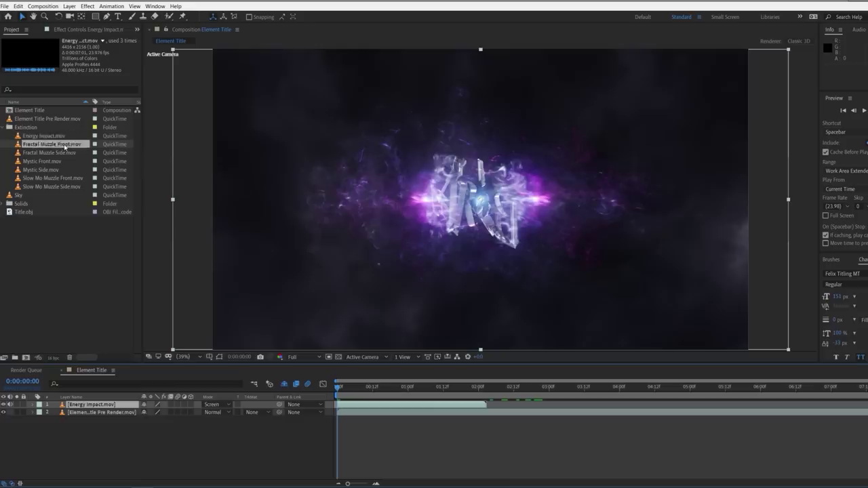
Step: Stack the Fractal Muzzle, Mystic and Slow Mo Muzzle clips on top in Screen mode, then select all nine
left_click_drag(64, 145, 102, 405)
left_click_drag(42, 162, 124, 407)
key("ctrl+d")
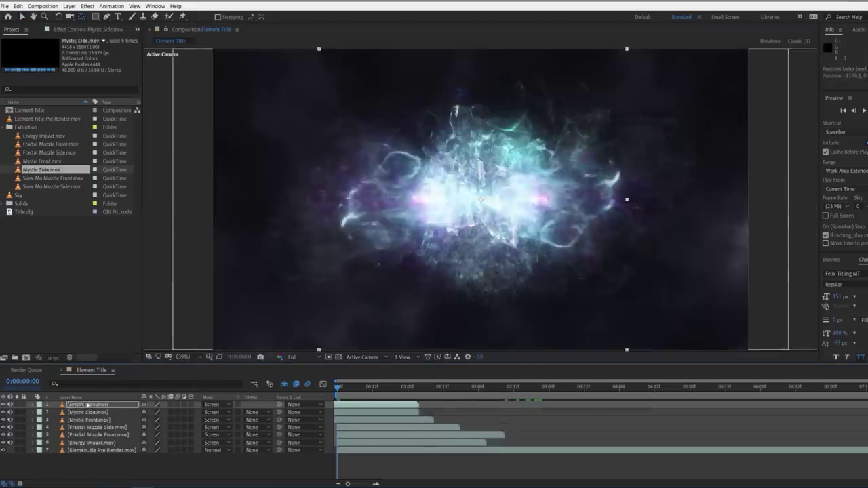
left_click_drag(53, 177, 102, 406)
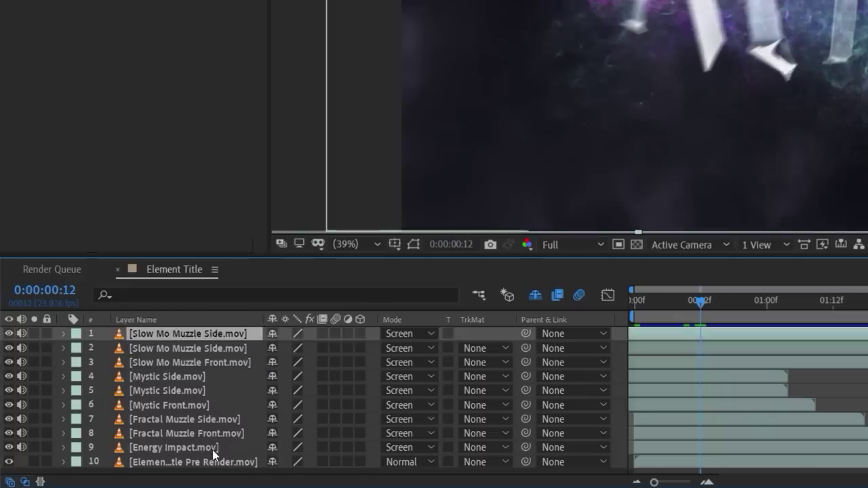
left_click(216, 449, "shift")
Step: Pre-compose the nine energy layers into one composition and blend it in Screen mode
left_click(123, 8)
left_click(135, 459)
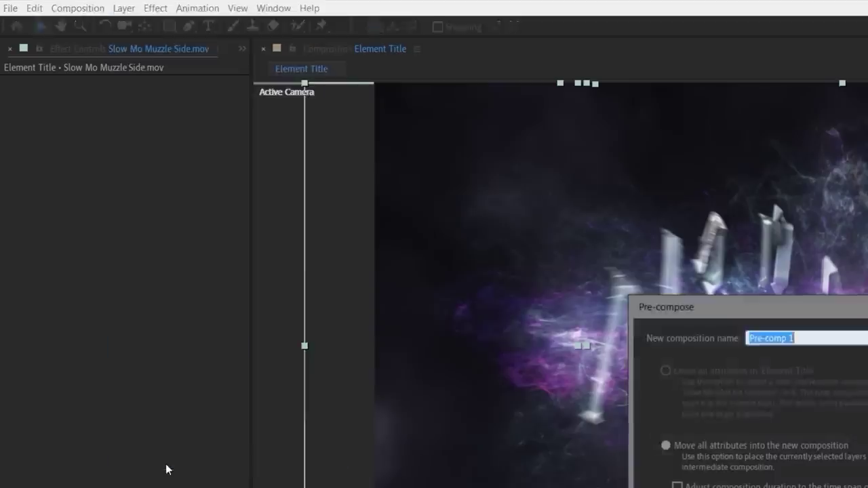
type("Smoke")
key("Return")
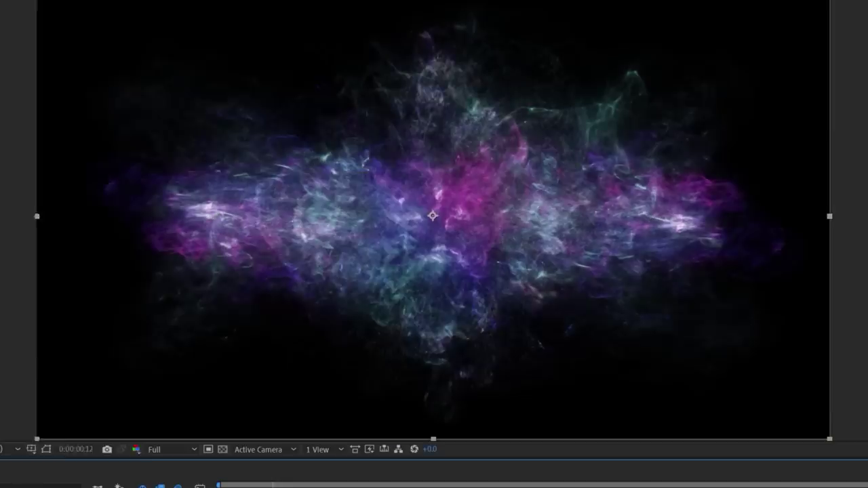
left_click(43, 405)
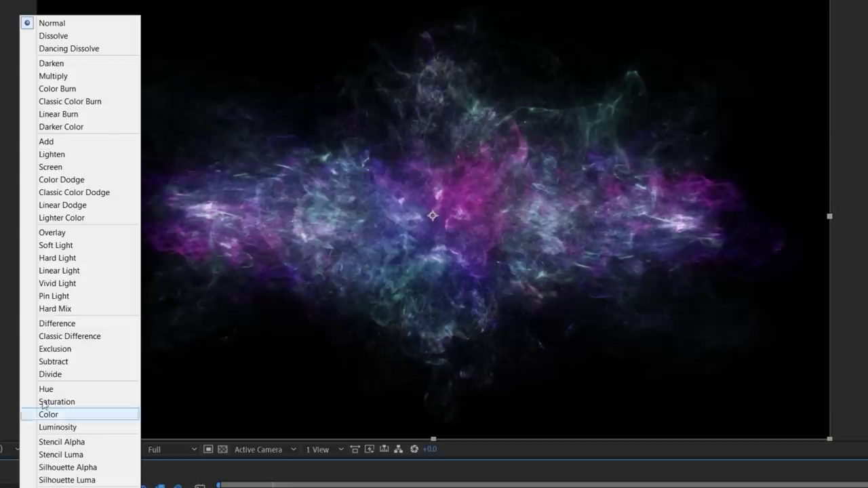
left_click(41, 167)
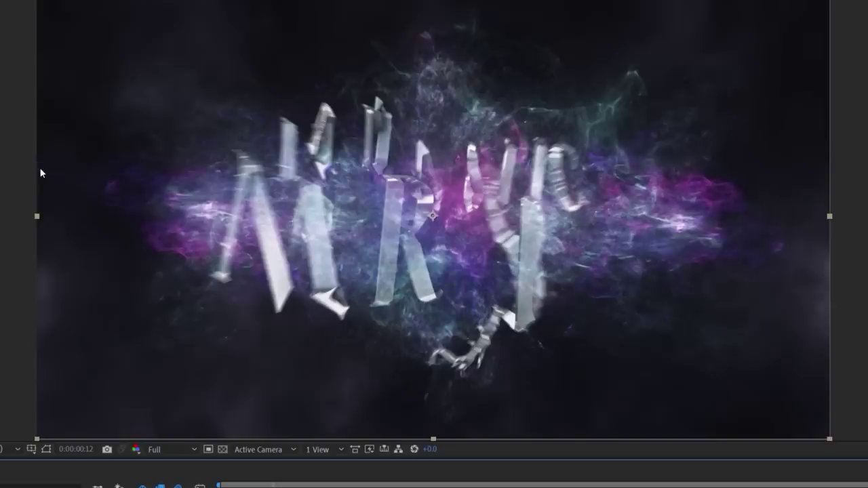
Step: Make the energy monochrome with Tint, grade it with Colorista IV, and duplicate the layer
left_click(132, 5)
mouse_move(156, 132)
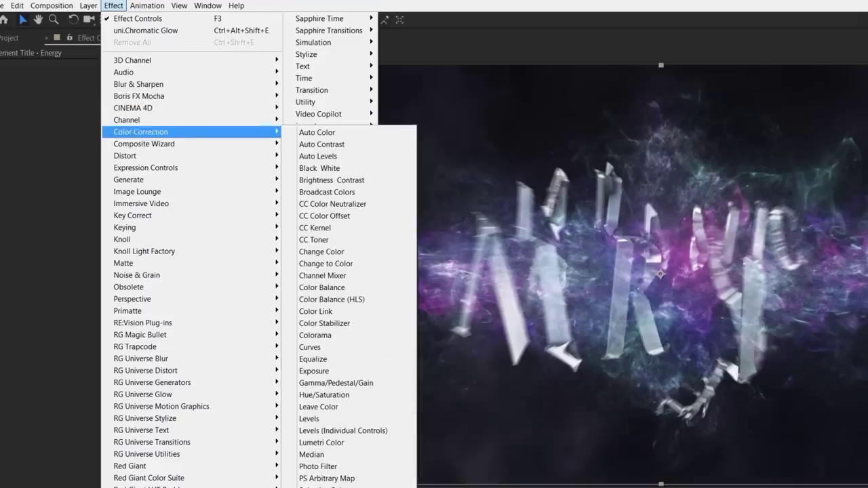
left_click(311, 487)
left_click(112, 10)
mouse_move(237, 332)
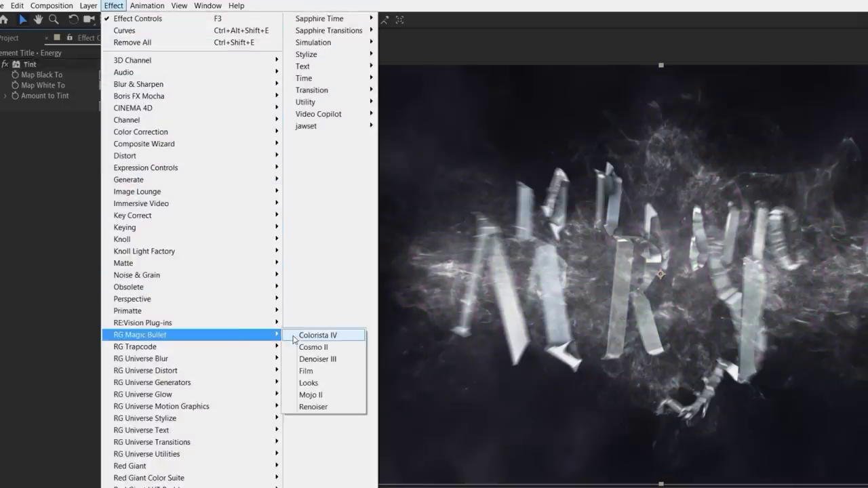
left_click(294, 340)
scroll(128, 234, "down", 10)
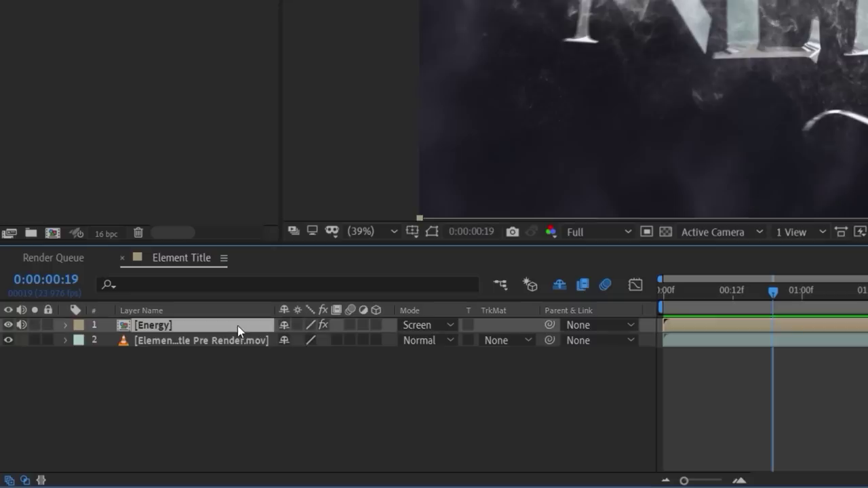
key("ctrl+d")
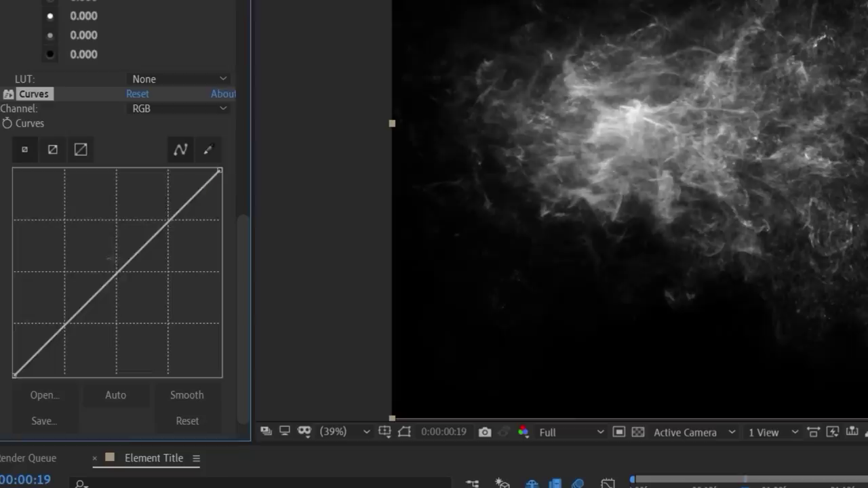
Step: Brighten the duplicate's RGB curve and pre-compose it, moving all attributes, as 'Energy Displacement Map'
left_click_drag(122, 269, 77, 246)
scroll(204, 378, "down", 2)
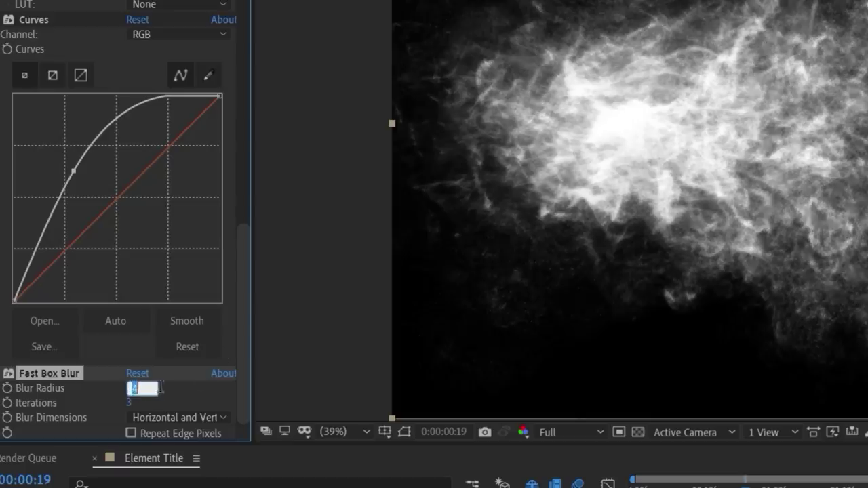
left_click(74, 7)
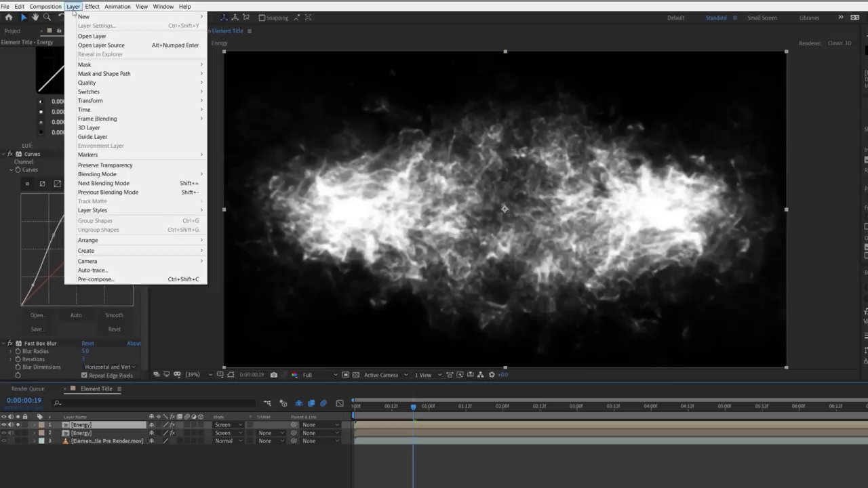
left_click(112, 281)
left_click(413, 267)
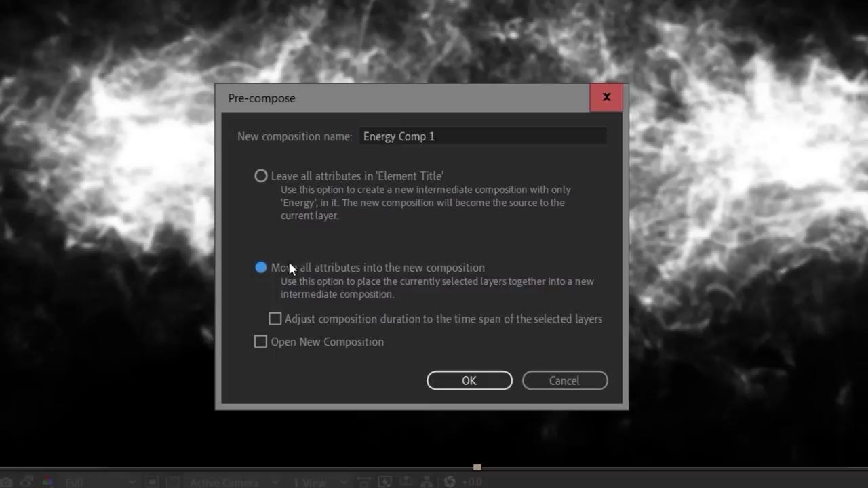
left_click(411, 128)
type("Energy Displacement Ma")
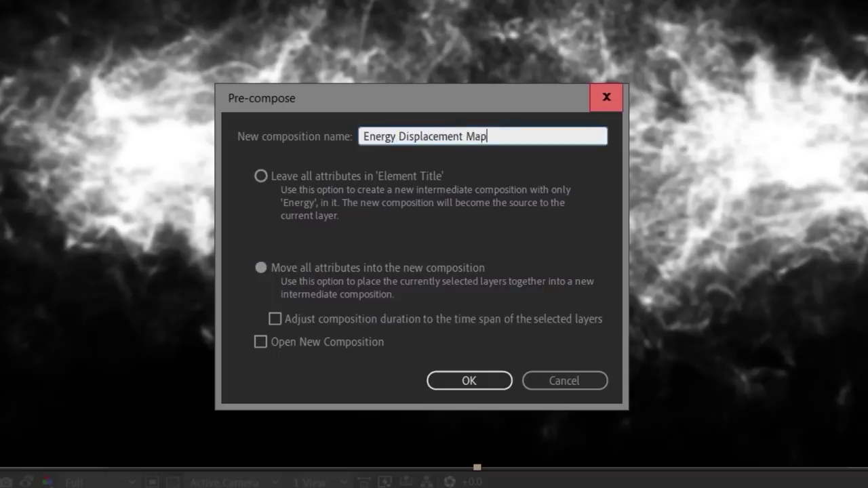
key("Return")
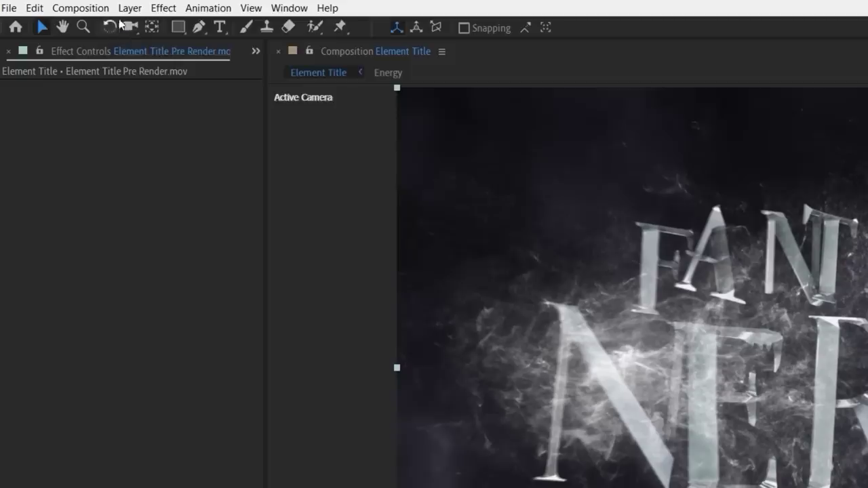
Step: Create a new adjustment layer named Displacement
left_click(130, 8)
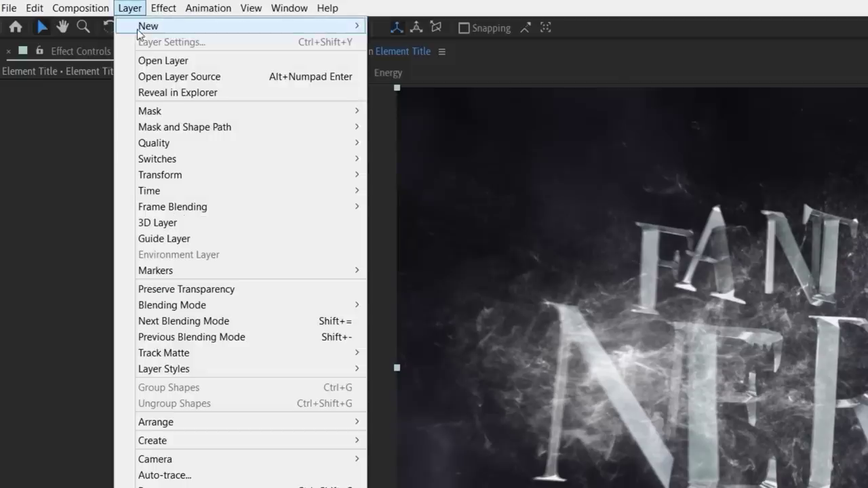
mouse_move(148, 26)
left_click(437, 122)
key("Return")
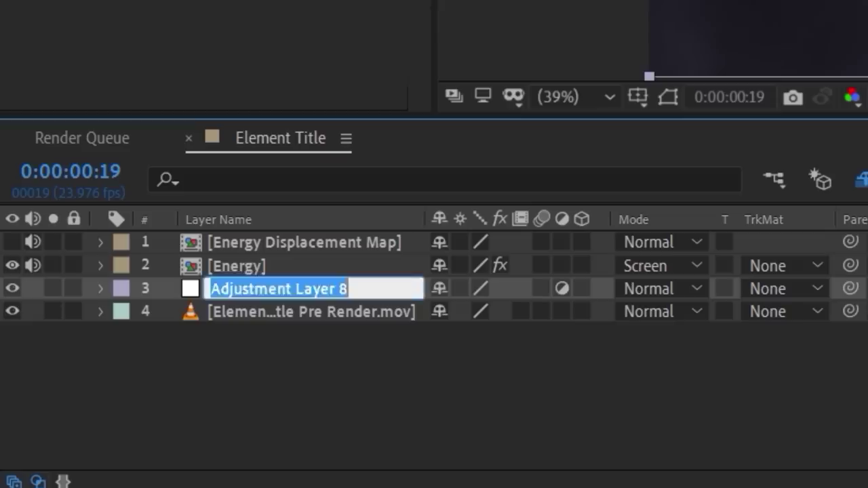
type("Dis")
key("Return")
Step: Apply Displacement Map to it, using Energy Displacement Map as the source layer
left_click(136, 5)
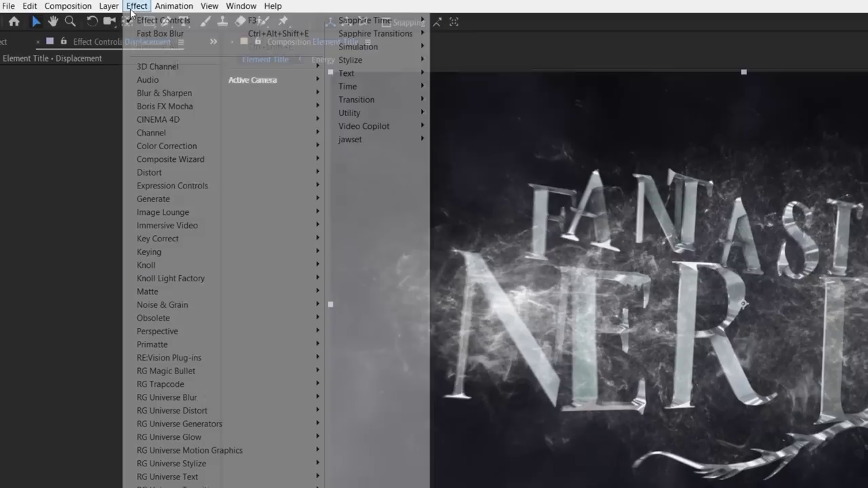
mouse_move(149, 172)
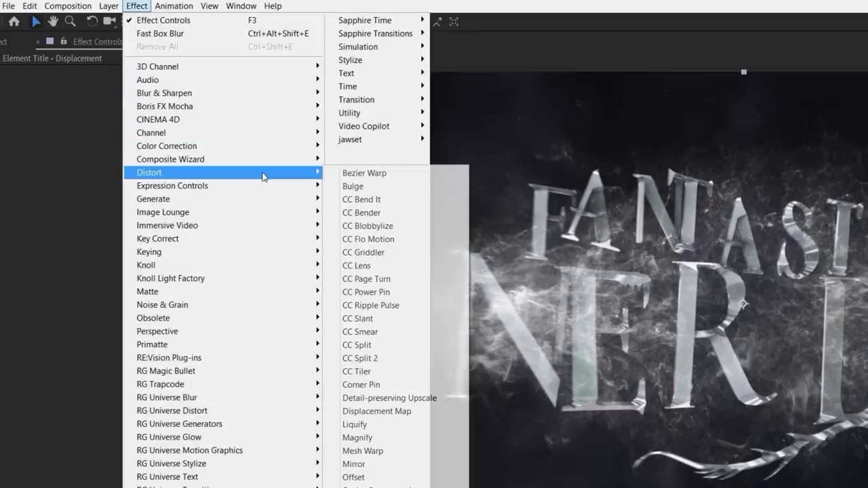
left_click(389, 411)
left_click(137, 82)
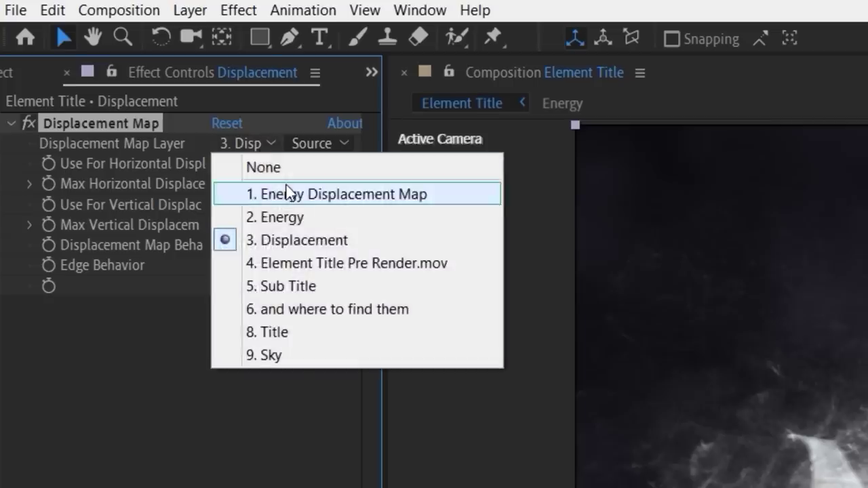
left_click(288, 193)
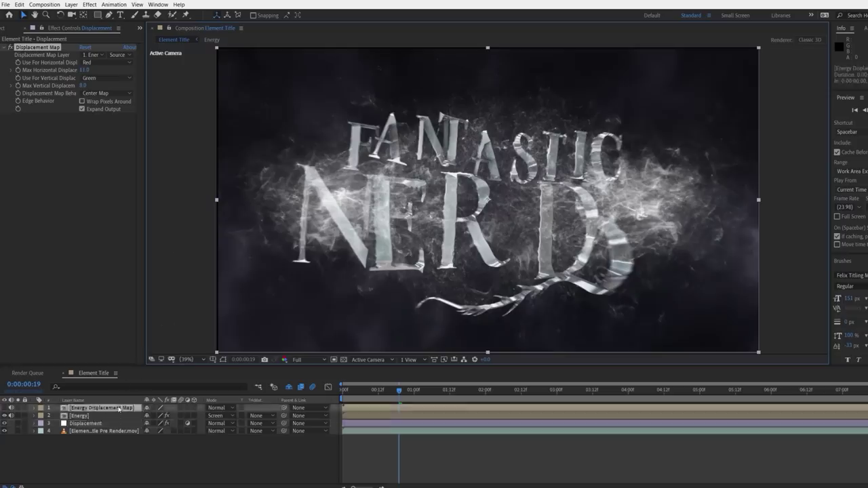
Step: Add uni.Unmult inside the Energy Displacement Map precomp and a Compound Blur to the Displacement layer
double_click(119, 409)
left_click(89, 4)
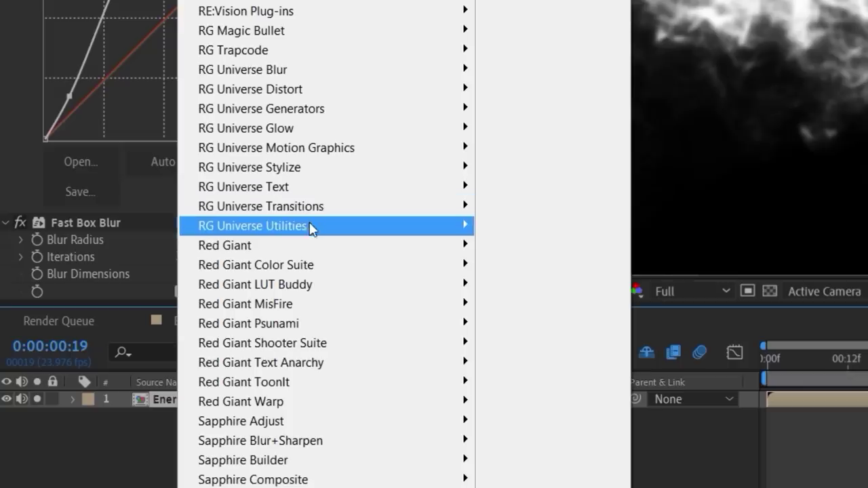
mouse_move(146, 331)
left_click(217, 352)
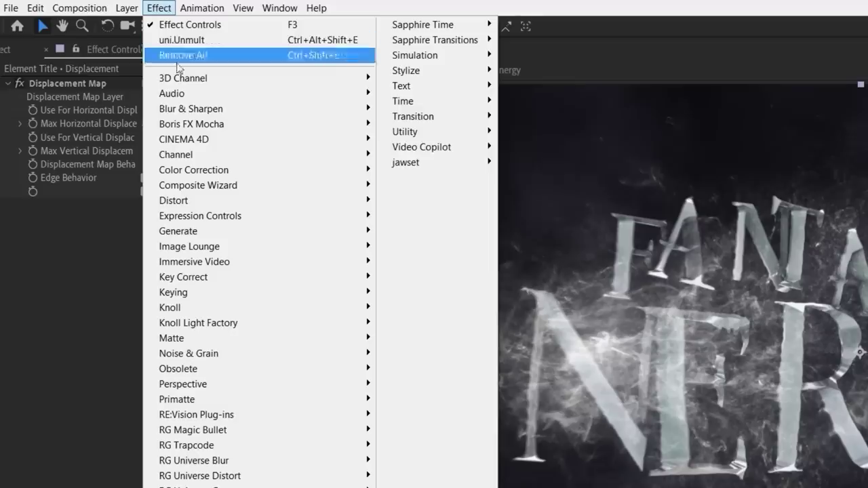
mouse_move(222, 110)
left_click(450, 232)
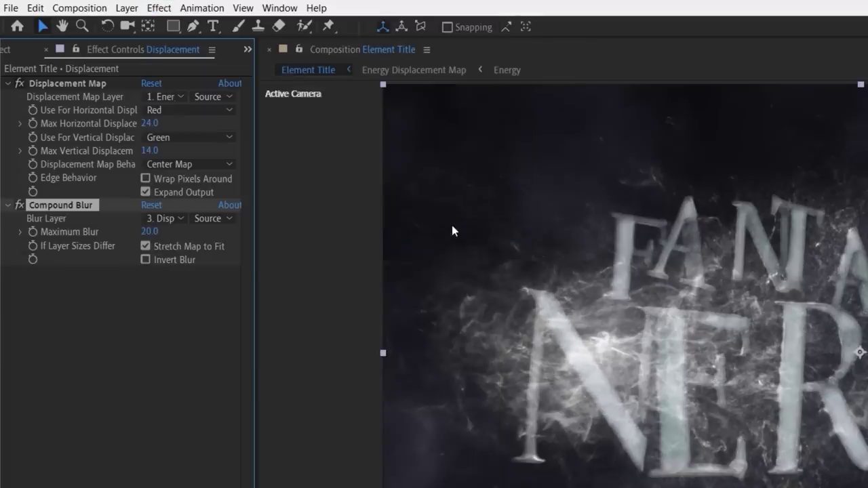
left_click(166, 219)
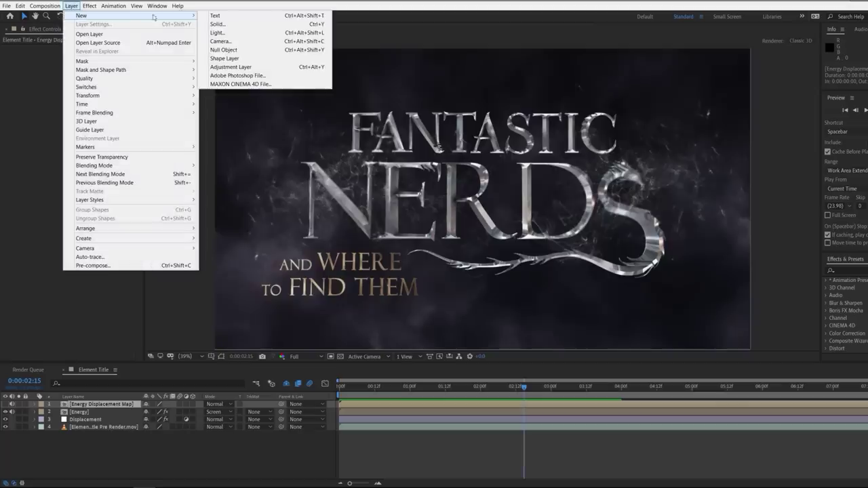
Step: Apply Magic Bullet Looks to a new adjustment layer and place an Anamorphic Flare over the image
left_click(231, 67)
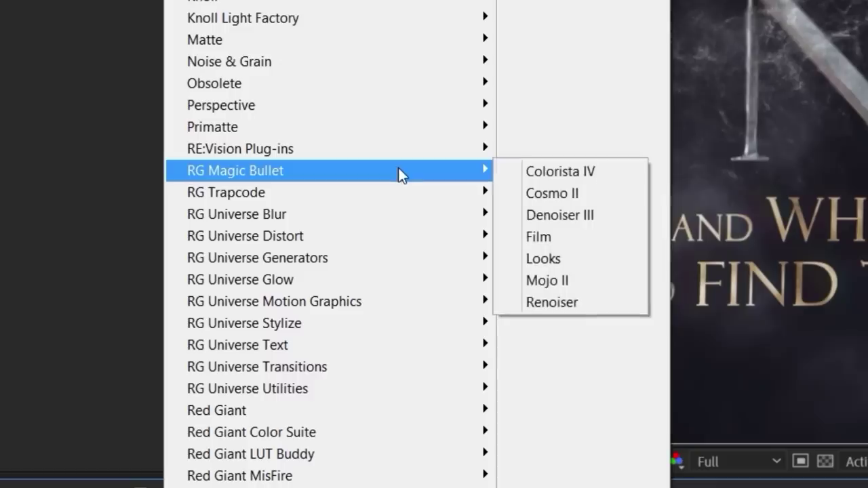
left_click(573, 250)
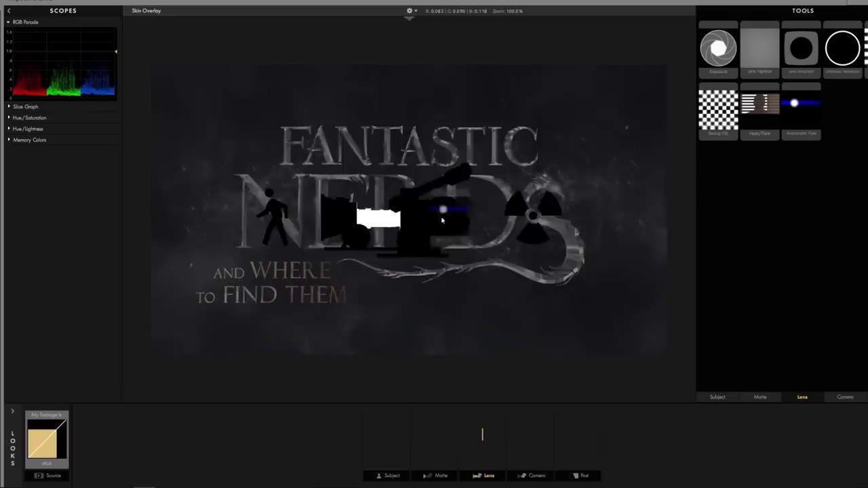
left_click_drag(441, 220, 377, 225)
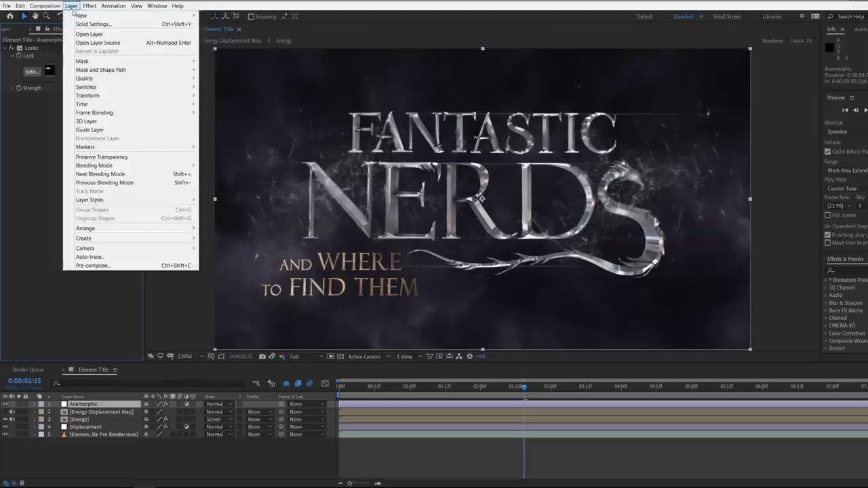
Step: Apply Color LUT to the Grade layer, loading the Drive - LOG.cube LUT
mouse_move(85, 15)
left_click(852, 269)
type("lut")
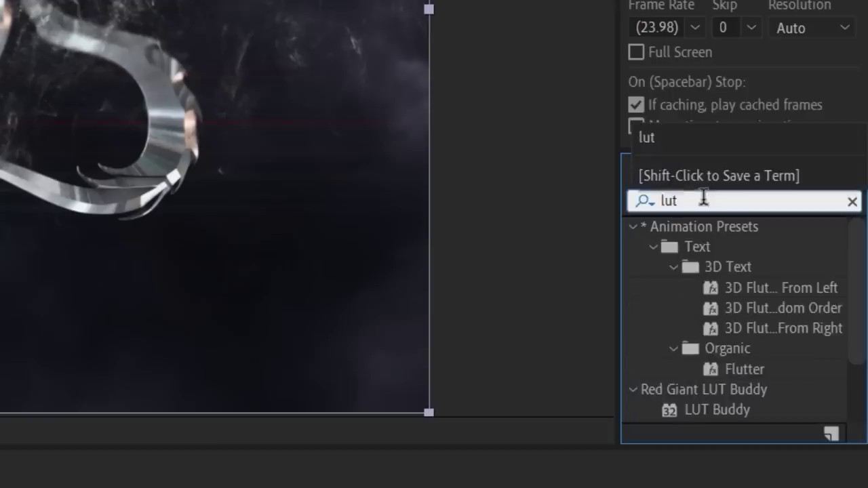
scroll(865, 328, "down", 3)
left_click(863, 349)
left_click_drag(733, 412, 190, 276)
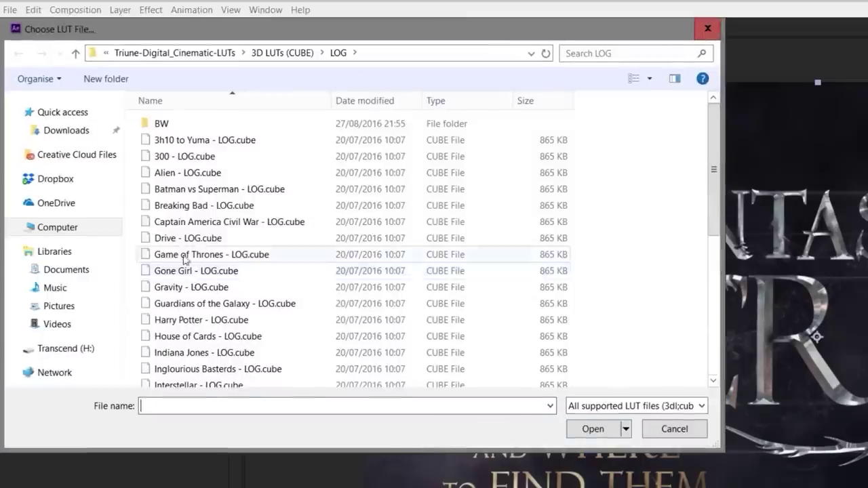
double_click(180, 254)
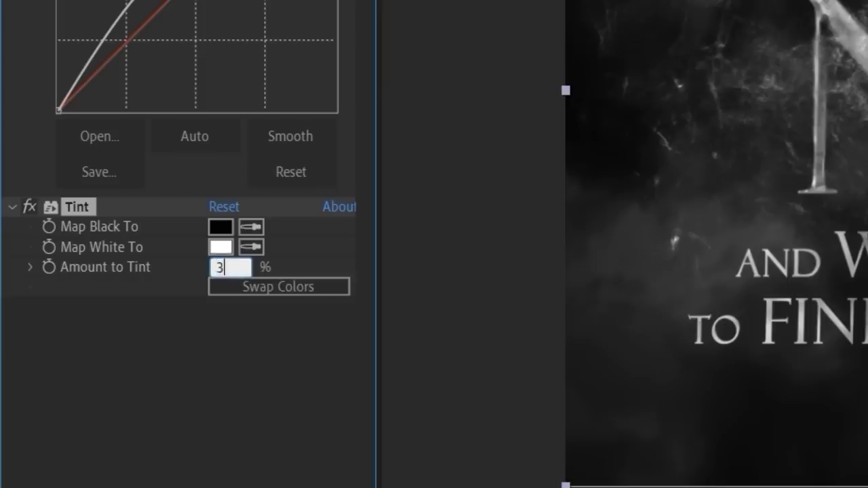
Step: Set the Tint amount to 34%
type("4")
key("Return")
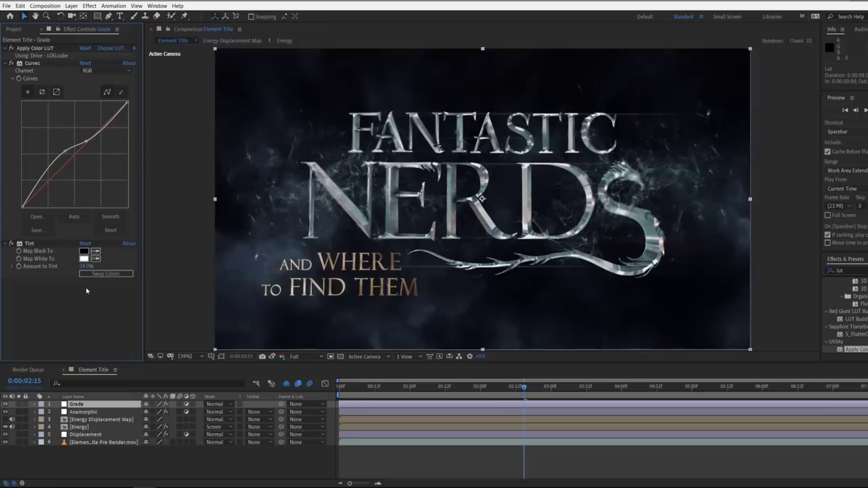
left_click(71, 5)
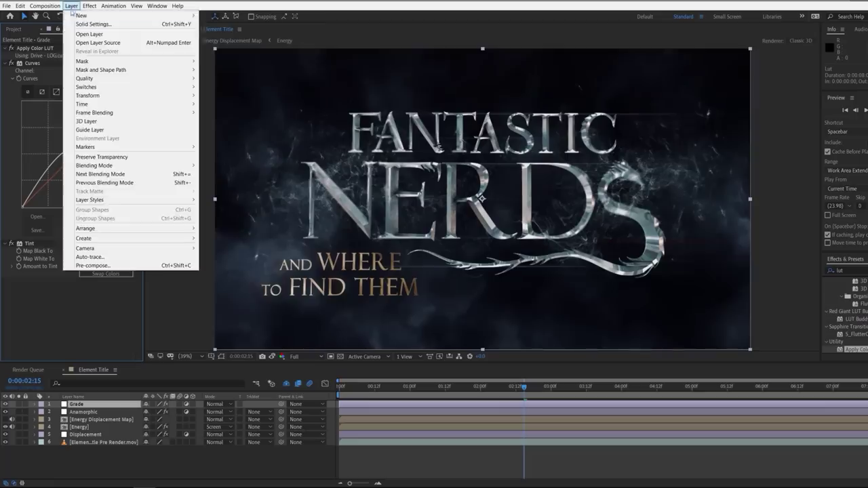
Step: Create a new adjustment layer for the glow and apply uni.Glow to it
mouse_move(102, 13)
left_click(228, 69)
left_click(90, 5)
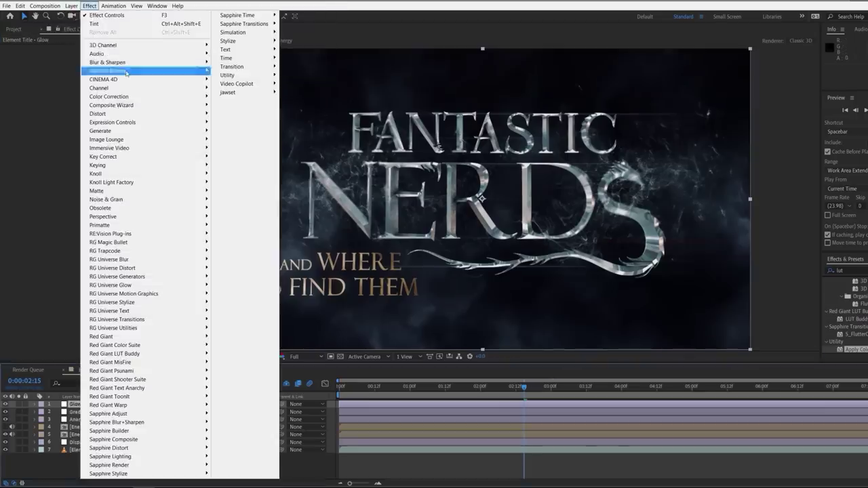
mouse_move(203, 285)
left_click(240, 320)
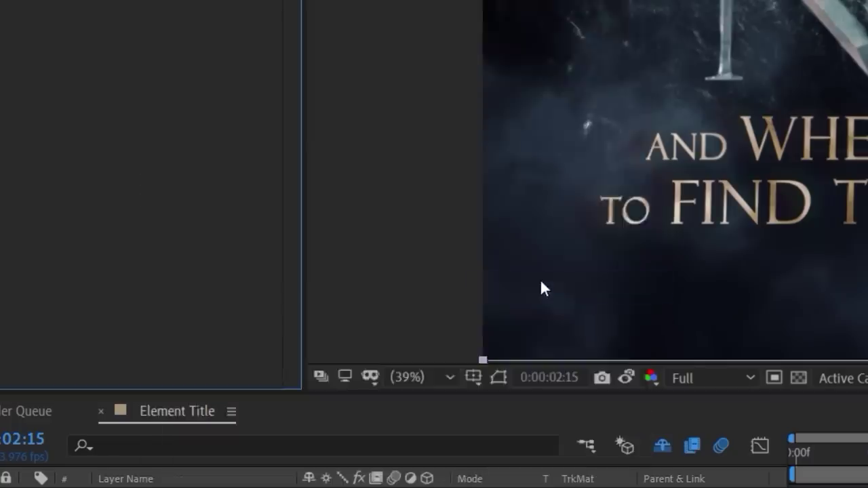